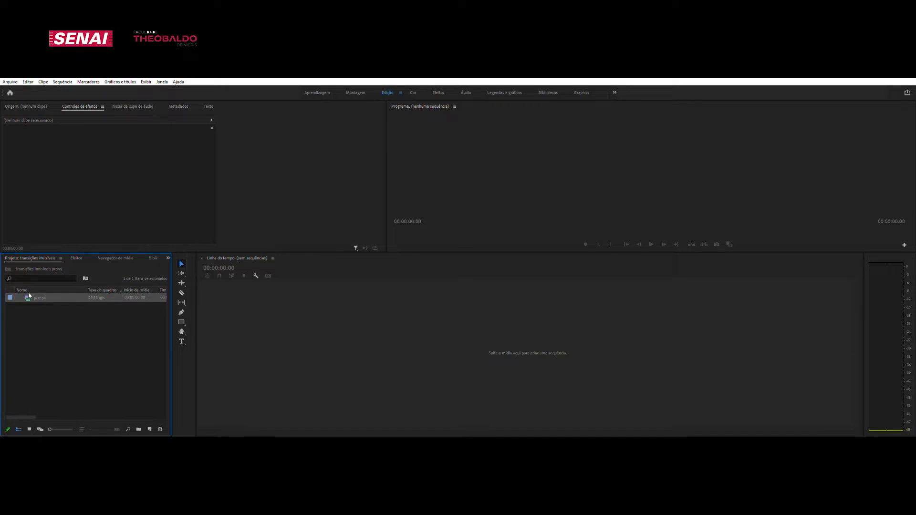
Create a new sequence by dragging pi.mp4 into the empty timeline.
{"action": "left_click_drag", "start_coordinate": [29, 295], "coordinate": [328, 353]}
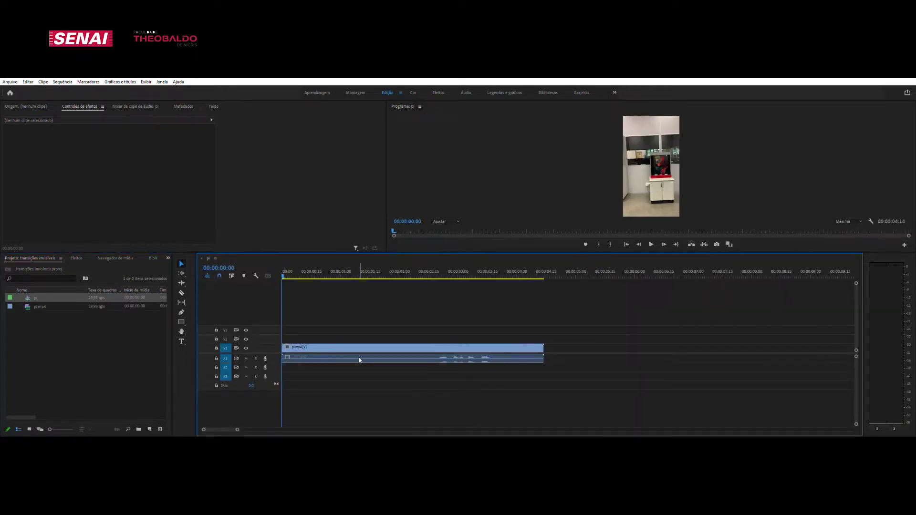
{"action": "left_click", "coordinate": [313, 359]}
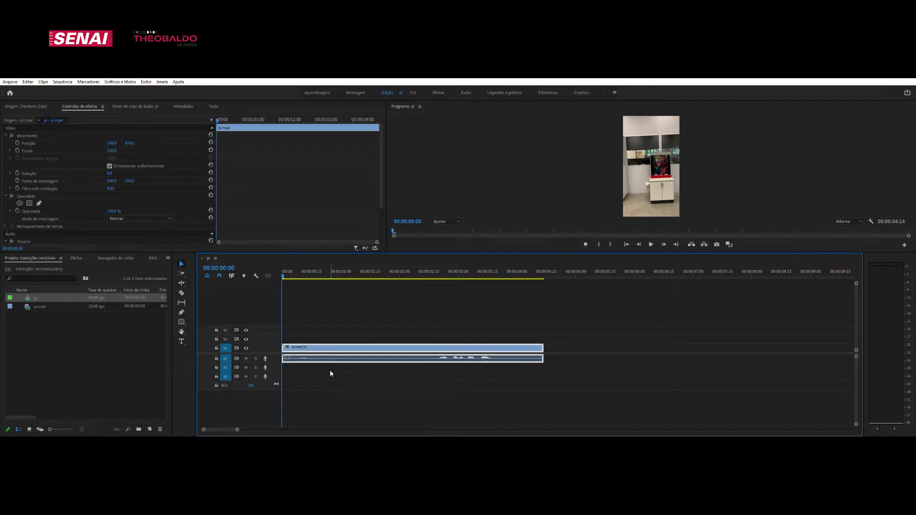
{"action": "left_click", "coordinate": [330, 371]}
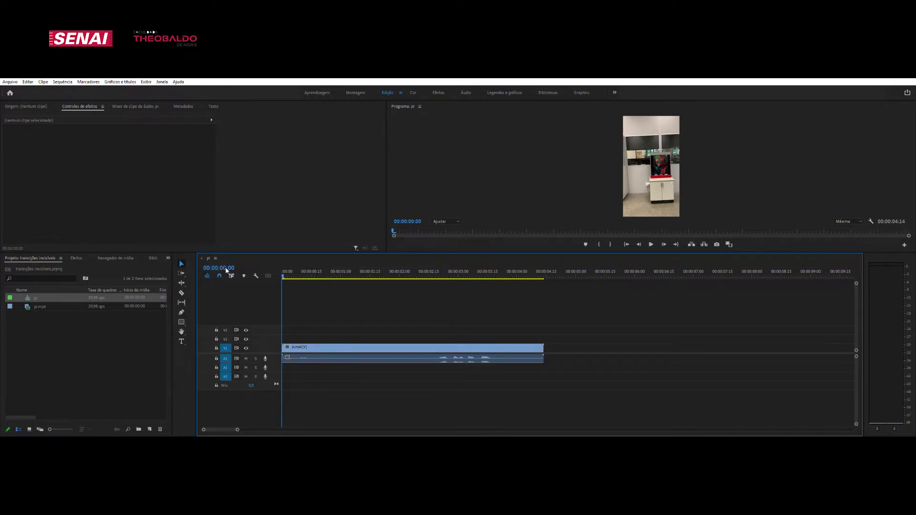
With Linked Selection off, delete pi.mp4's A1 audio, then turn Linked Selection back on.
{"action": "left_click", "coordinate": [231, 275]}
{"action": "left_click", "coordinate": [327, 360]}
{"action": "key", "text": "Delete"}
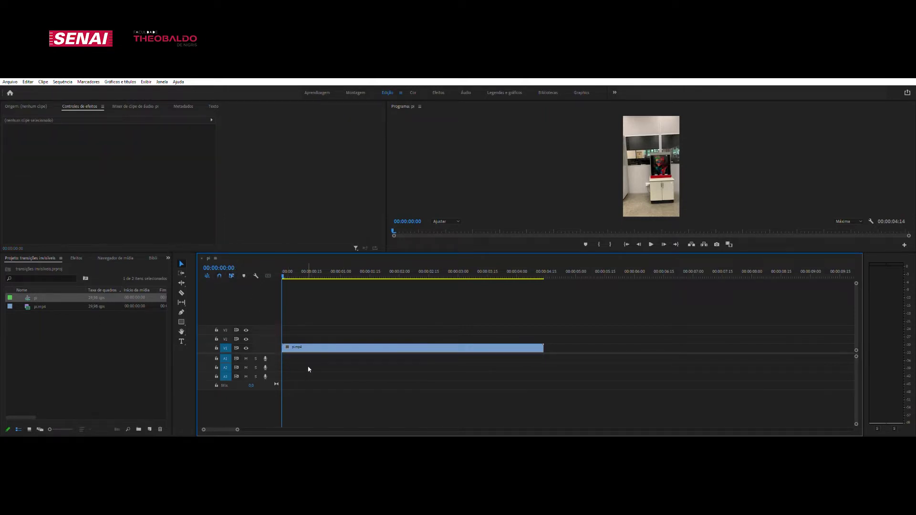
{"action": "left_click", "coordinate": [231, 276]}
Turn off A1 source patching and place offset.mp4 on V1 right after pi.mp4.
{"action": "left_click_drag", "start_coordinate": [39, 306], "coordinate": [554, 342]}
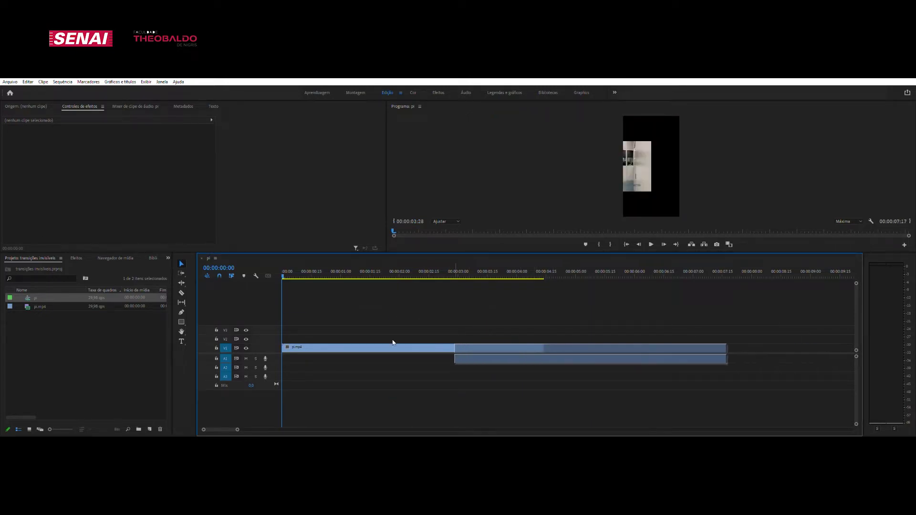
{"action": "left_click_drag", "start_coordinate": [553, 342], "coordinate": [40, 327]}
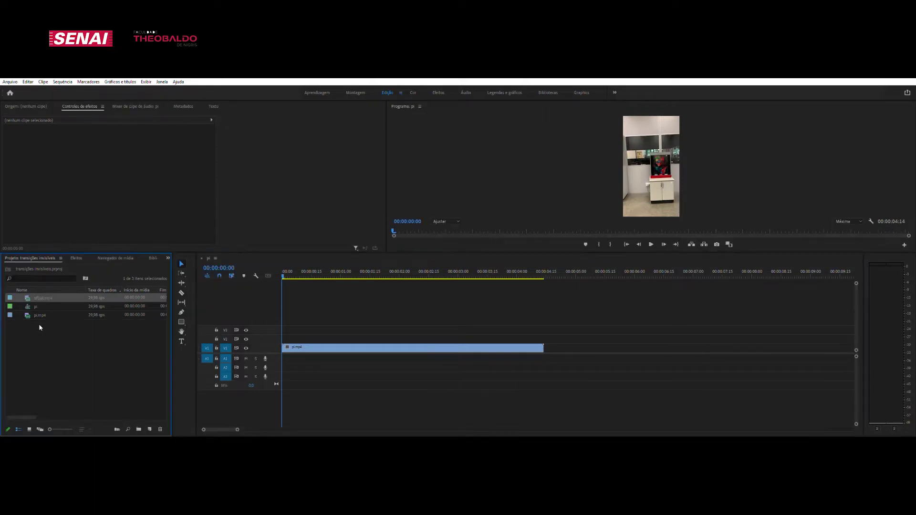
{"action": "left_click", "coordinate": [207, 355]}
{"action": "left_click_drag", "start_coordinate": [29, 297], "coordinate": [546, 348]}
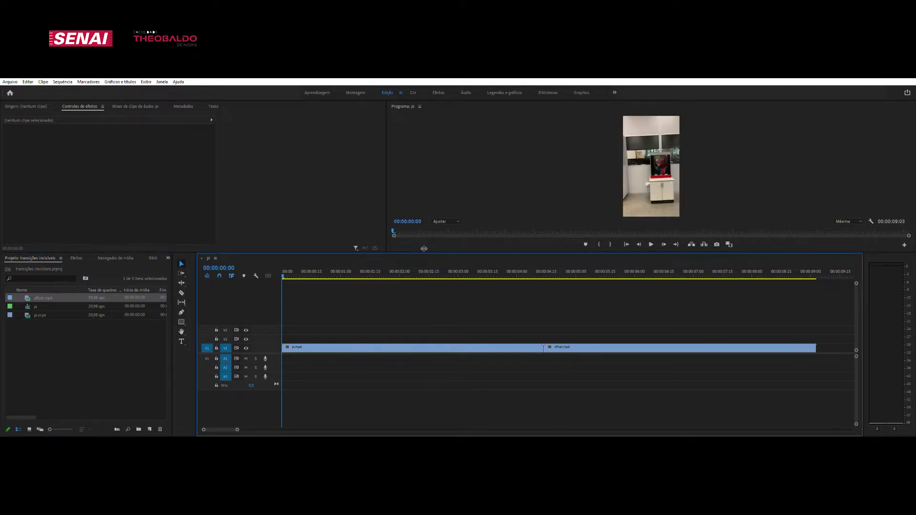
Trim pi.mp4's first second to the playhead and delete the resulting gap at the sequence start.
{"action": "left_click_drag", "start_coordinate": [422, 252], "coordinate": [422, 311]}
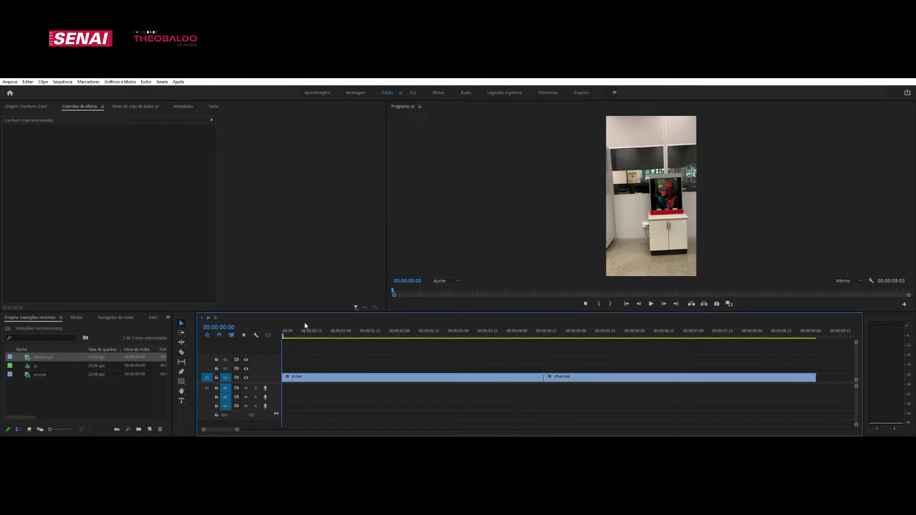
{"action": "mouse_move", "coordinate": [298, 333]}
{"action": "left_mouse_down"}
{"action": "mouse_move", "coordinate": [391, 338]}
{"action": "mouse_move", "coordinate": [347, 336]}
{"action": "left_mouse_up"}
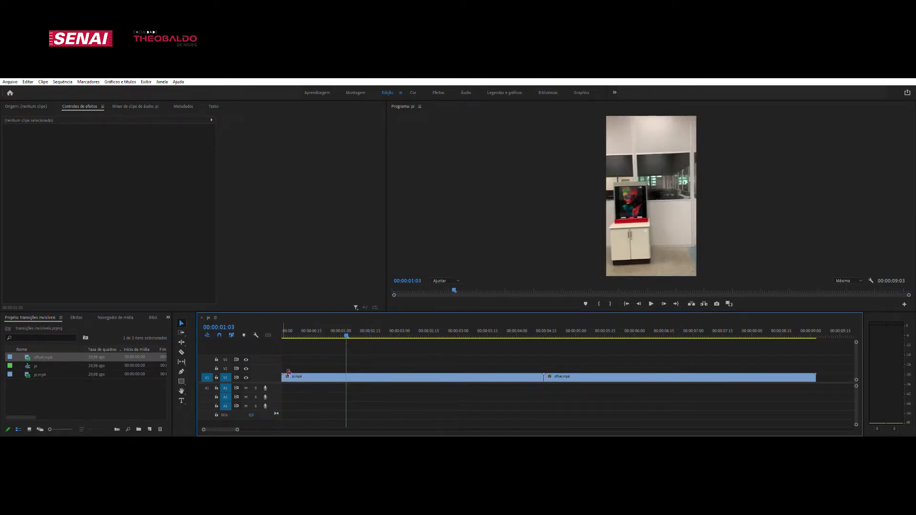
{"action": "left_click_drag", "start_coordinate": [281, 376], "coordinate": [346, 377]}
{"action": "left_click", "coordinate": [333, 377]}
{"action": "key", "text": "Delete"}
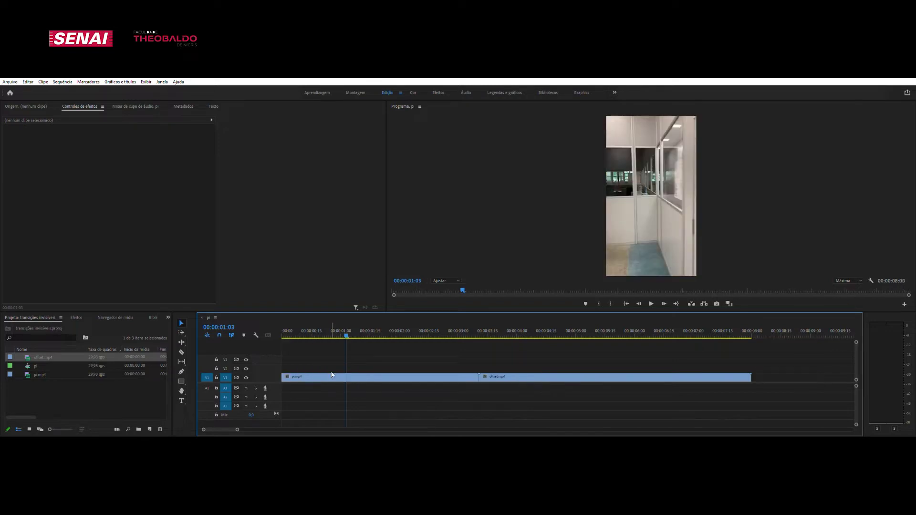
{"action": "left_click", "coordinate": [285, 338]}
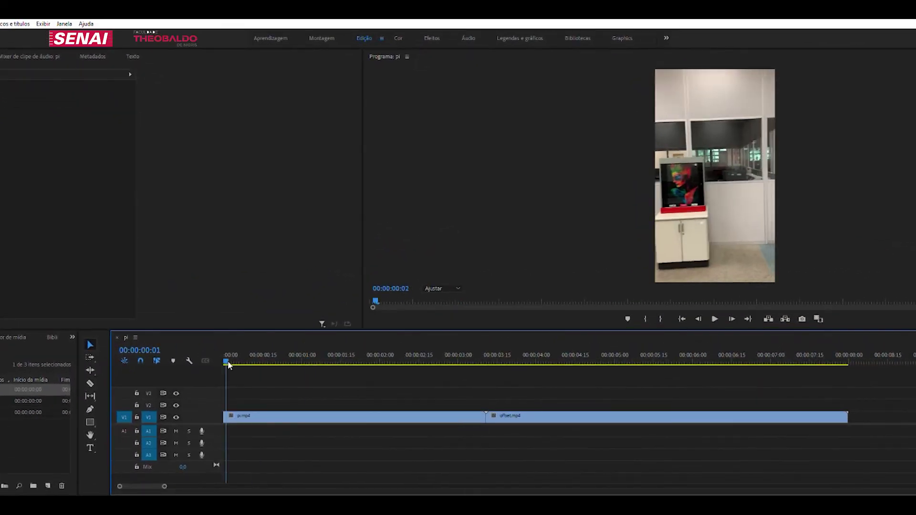
{"action": "mouse_move", "coordinate": [228, 365]}
{"action": "left_mouse_down"}
{"action": "mouse_move", "coordinate": [487, 375]}
{"action": "mouse_move", "coordinate": [432, 362]}
{"action": "mouse_move", "coordinate": [367, 363]}
{"action": "mouse_move", "coordinate": [633, 378]}
{"action": "mouse_move", "coordinate": [677, 384]}
{"action": "mouse_move", "coordinate": [577, 390]}
{"action": "mouse_move", "coordinate": [719, 401]}
{"action": "mouse_move", "coordinate": [709, 401]}
{"action": "mouse_move", "coordinate": [560, 389]}
{"action": "mouse_move", "coordinate": [723, 388]}
{"action": "mouse_move", "coordinate": [377, 375]}
{"action": "mouse_move", "coordinate": [432, 378]}
{"action": "mouse_move", "coordinate": [392, 377]}
{"action": "left_mouse_up"}
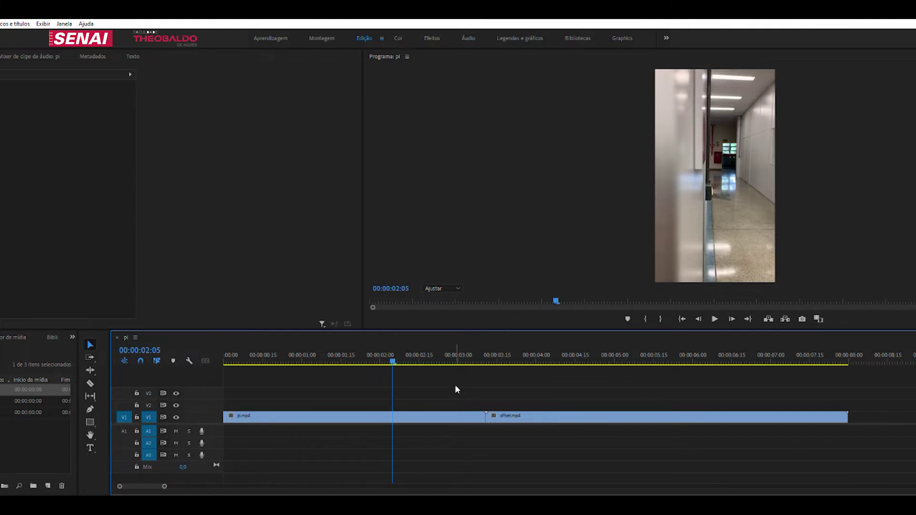
{"action": "left_click_drag", "start_coordinate": [396, 365], "coordinate": [380, 360]}
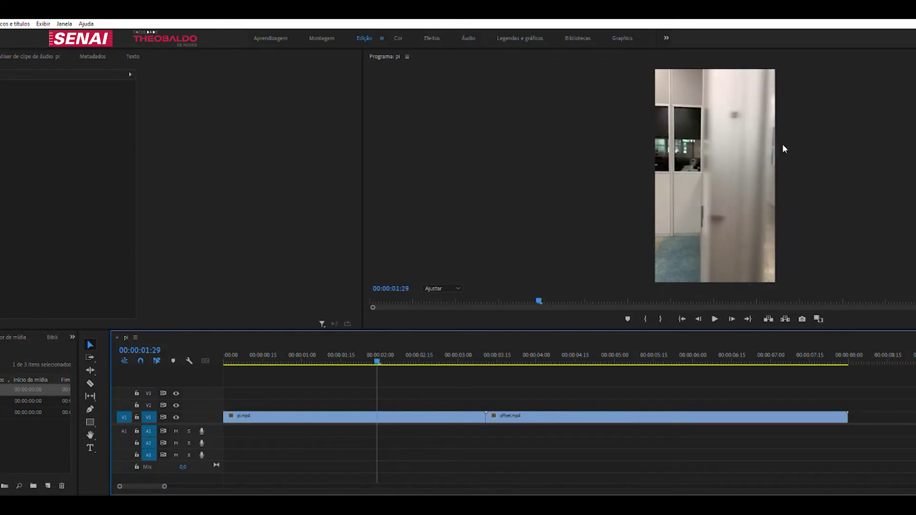
Apply Corner Pin to pi.mp4 and draw a four-point pen mask along the door edge.
{"action": "left_click", "coordinate": [419, 416]}
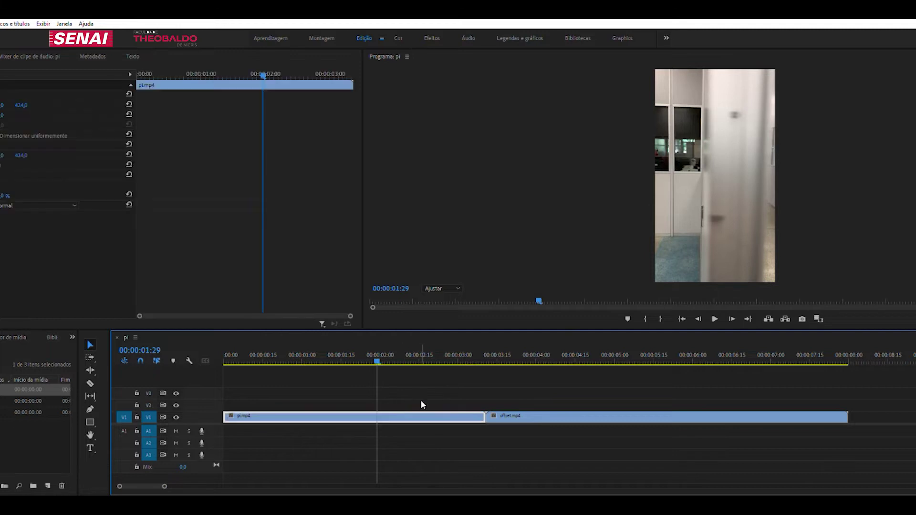
{"action": "left_click_drag", "start_coordinate": [28, 391], "coordinate": [57, 195]}
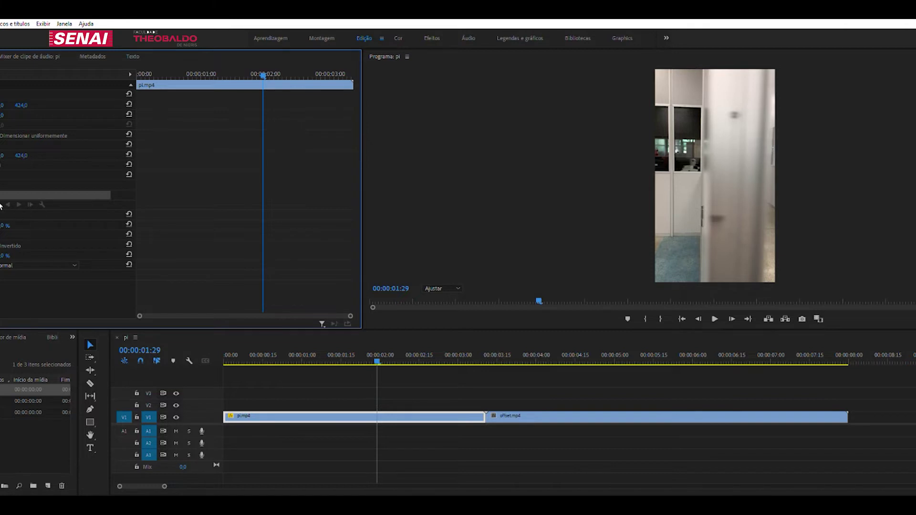
{"action": "left_click", "coordinate": [771, 67]}
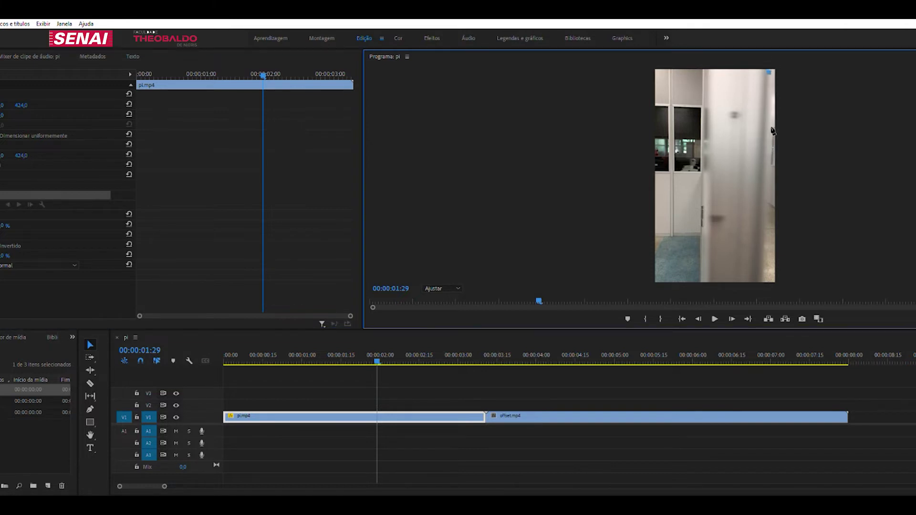
{"action": "left_click", "coordinate": [761, 278]}
{"action": "left_click", "coordinate": [620, 280]}
{"action": "left_click", "coordinate": [629, 70]}
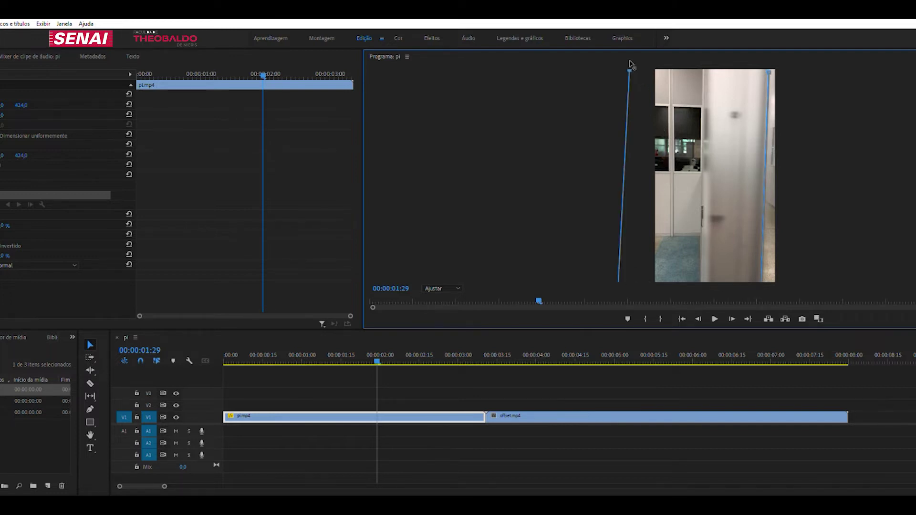
{"action": "left_click", "coordinate": [770, 64]}
{"action": "left_click_drag", "start_coordinate": [770, 66], "coordinate": [768, 49]}
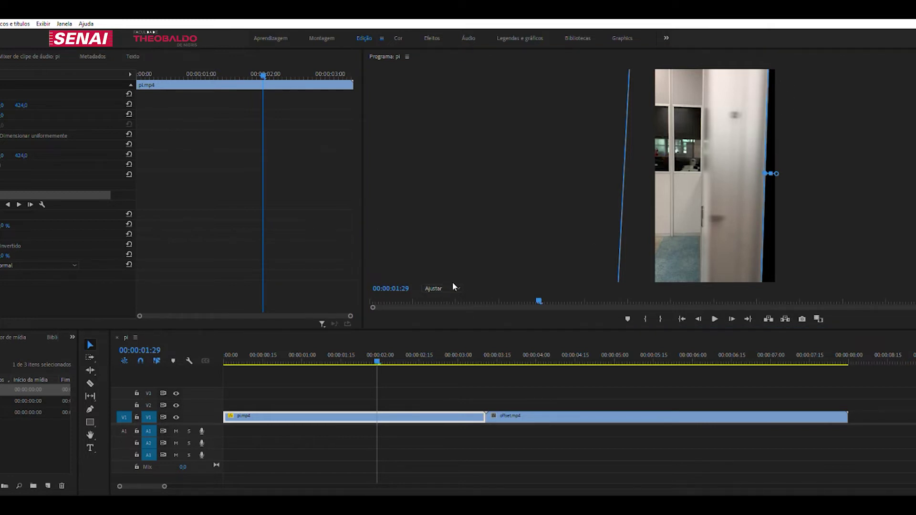
Set the Program monitor zoom to 50% and drag the frame's top-right corner-pin handle outward.
{"action": "left_click", "coordinate": [442, 315]}
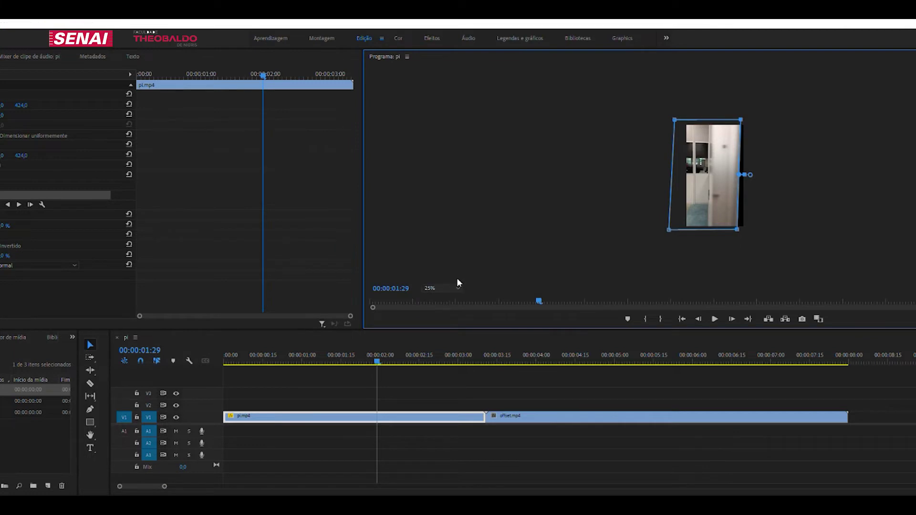
{"action": "left_click", "coordinate": [442, 288]}
{"action": "left_click", "coordinate": [448, 323]}
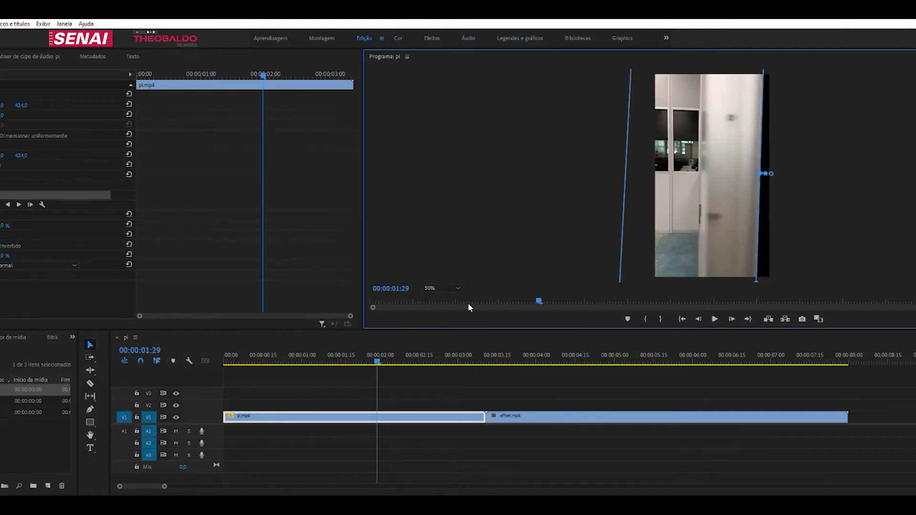
{"action": "left_click_drag", "start_coordinate": [471, 329], "coordinate": [466, 398]}
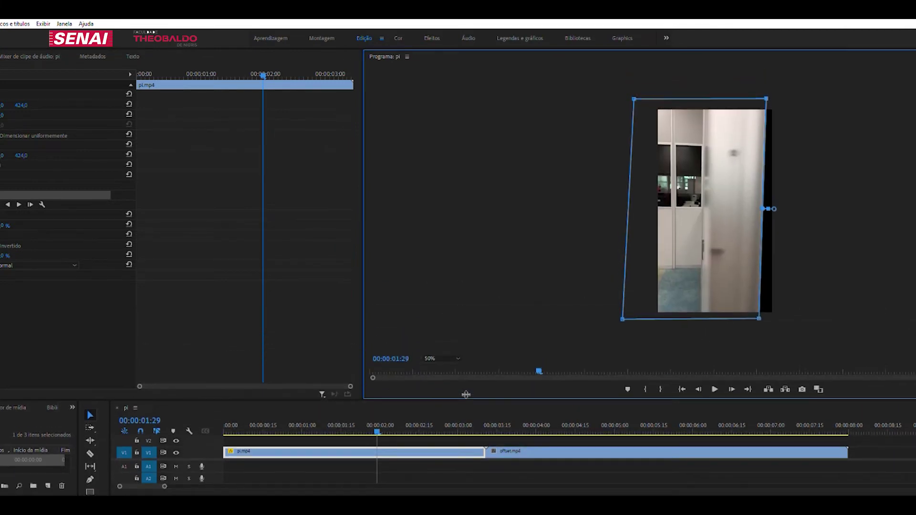
{"action": "mouse_move", "coordinate": [766, 99]}
{"action": "left_mouse_down"}
{"action": "mouse_move", "coordinate": [829, 84]}
{"action": "mouse_move", "coordinate": [767, 87]}
{"action": "left_mouse_up"}
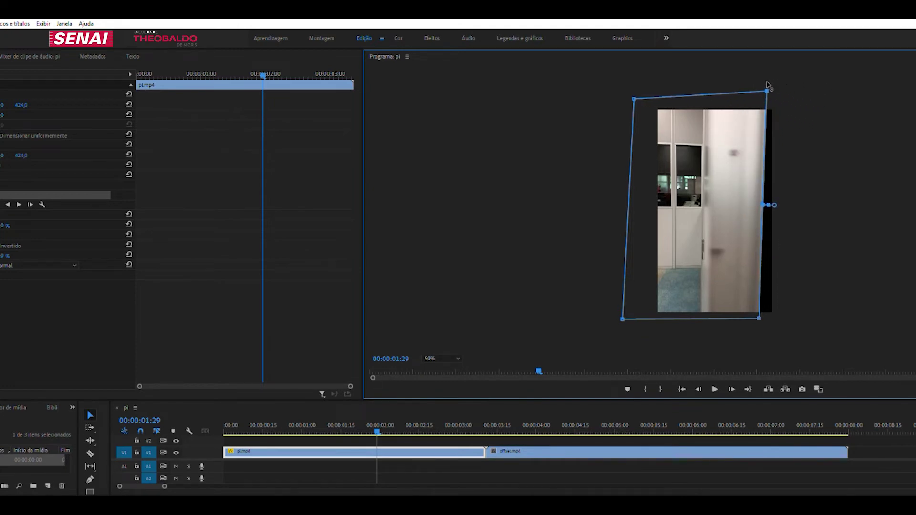
Undo the corner drag and set Corner Pin keyframes on pi.mp4 between 1:26 and 2:00.
{"action": "key", "text": "ctrl+z"}
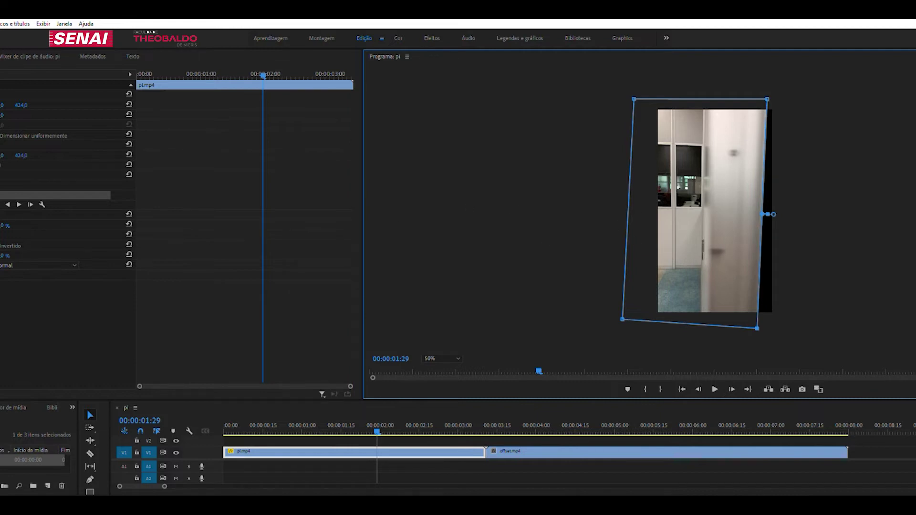
{"action": "left_click", "coordinate": [128, 237]}
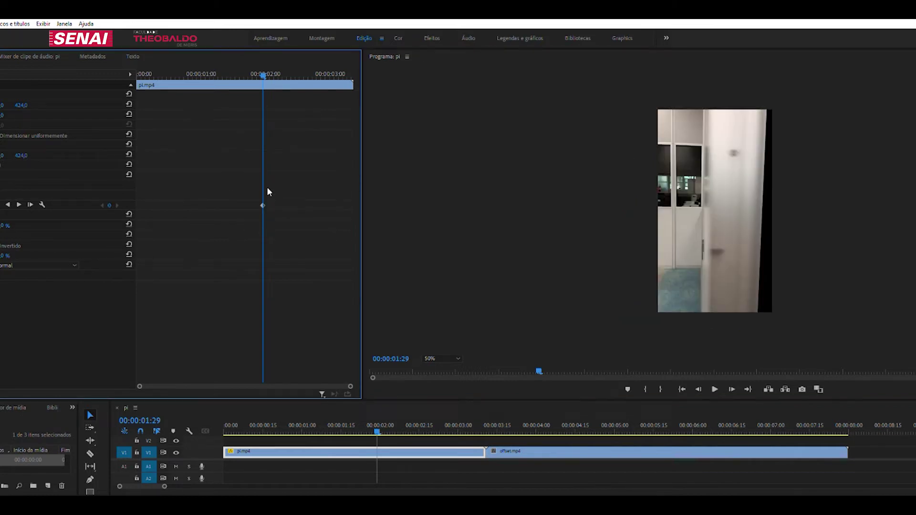
{"action": "left_click", "coordinate": [54, 196]}
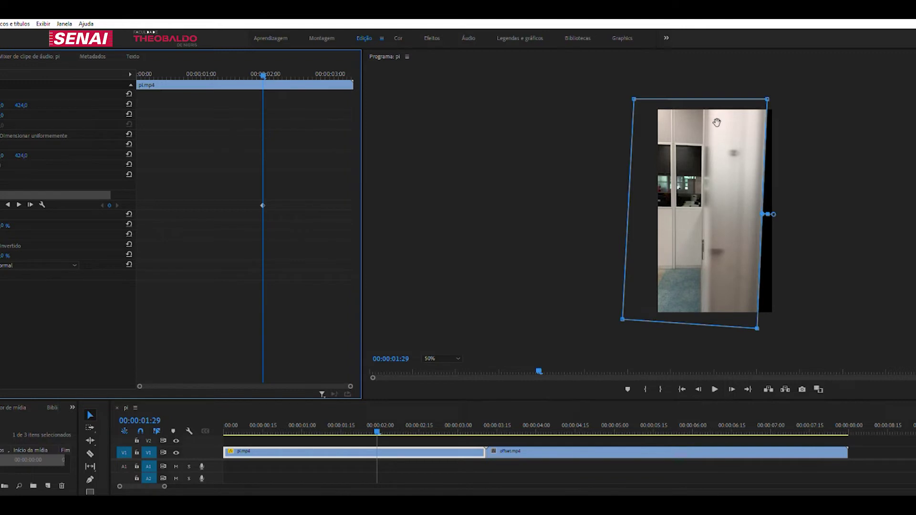
{"action": "left_click_drag", "start_coordinate": [264, 71], "coordinate": [257, 71]}
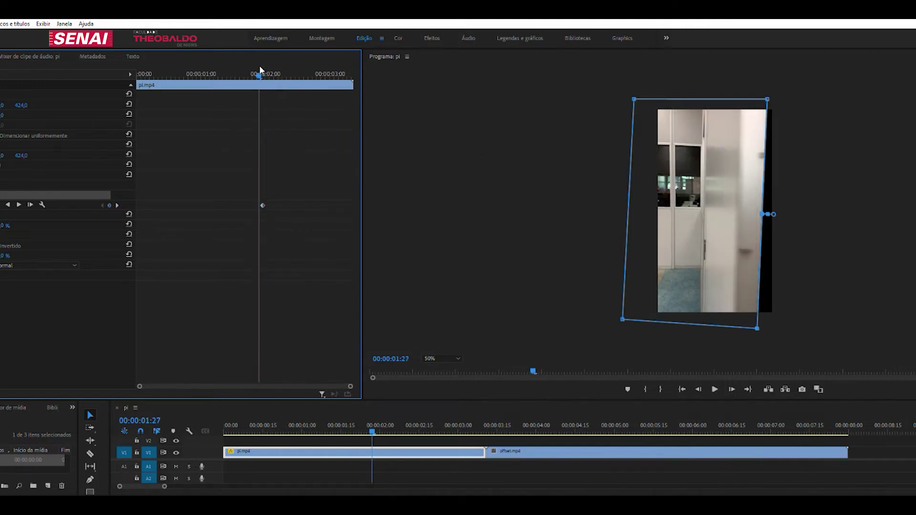
{"action": "mouse_move", "coordinate": [819, 77]}
{"action": "left_mouse_down"}
{"action": "mouse_move", "coordinate": [736, 347]}
{"action": "mouse_move", "coordinate": [780, 322]}
{"action": "left_mouse_up"}
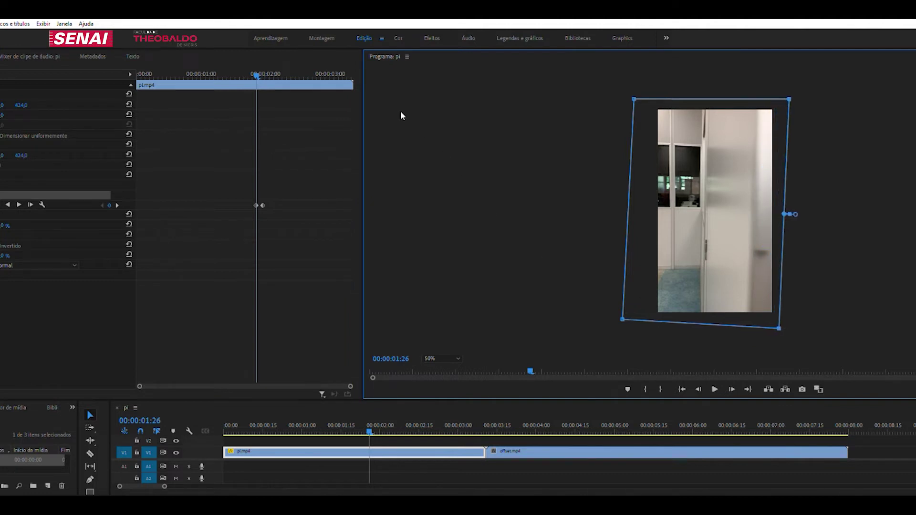
{"action": "left_click_drag", "start_coordinate": [261, 69], "coordinate": [274, 69]}
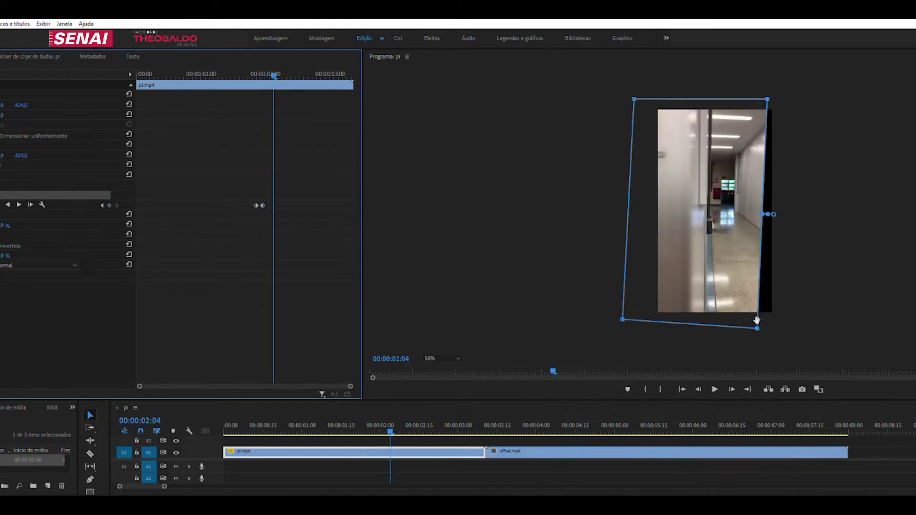
Fold pi.mp4's right corners inward at 2:04 and 2:07 until the image disappears.
{"action": "left_click_drag", "start_coordinate": [759, 326], "coordinate": [689, 318]}
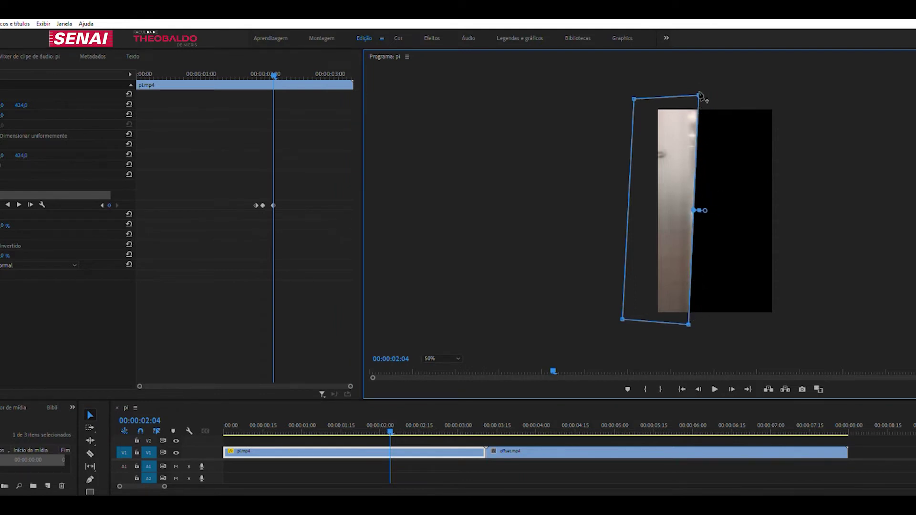
{"action": "left_click_drag", "start_coordinate": [699, 95], "coordinate": [693, 86]}
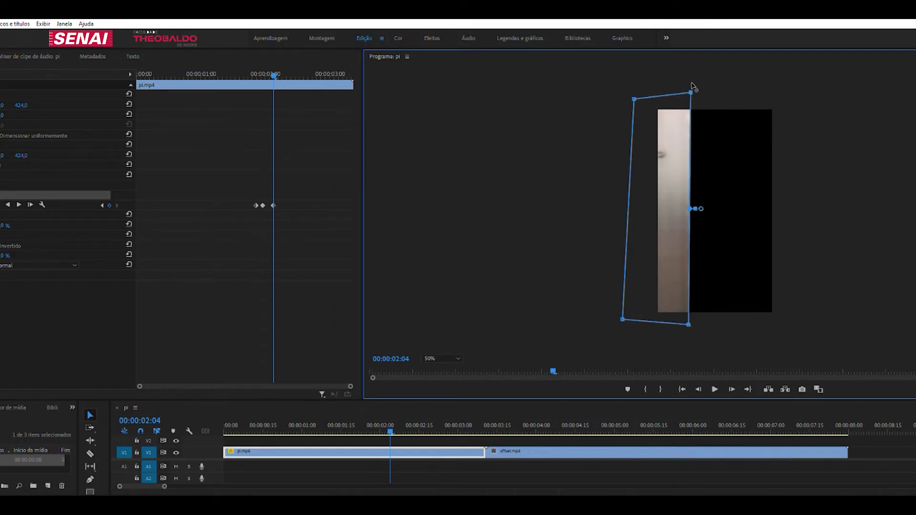
{"action": "left_click_drag", "start_coordinate": [273, 72], "coordinate": [281, 71]}
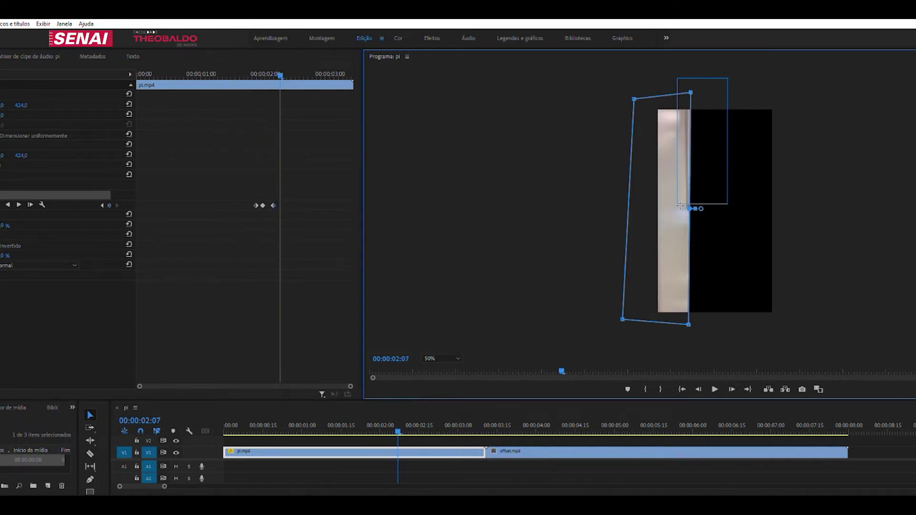
{"action": "left_click", "coordinate": [689, 324]}
{"action": "left_click_drag", "start_coordinate": [688, 317], "coordinate": [650, 321]}
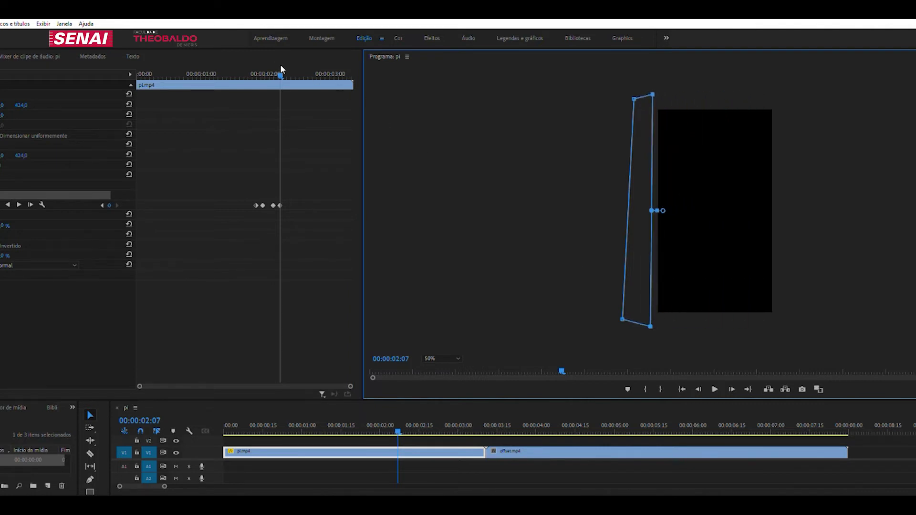
{"action": "mouse_move", "coordinate": [280, 70]}
{"action": "left_mouse_down"}
{"action": "mouse_move", "coordinate": [259, 72]}
{"action": "mouse_move", "coordinate": [291, 82]}
{"action": "left_mouse_up"}
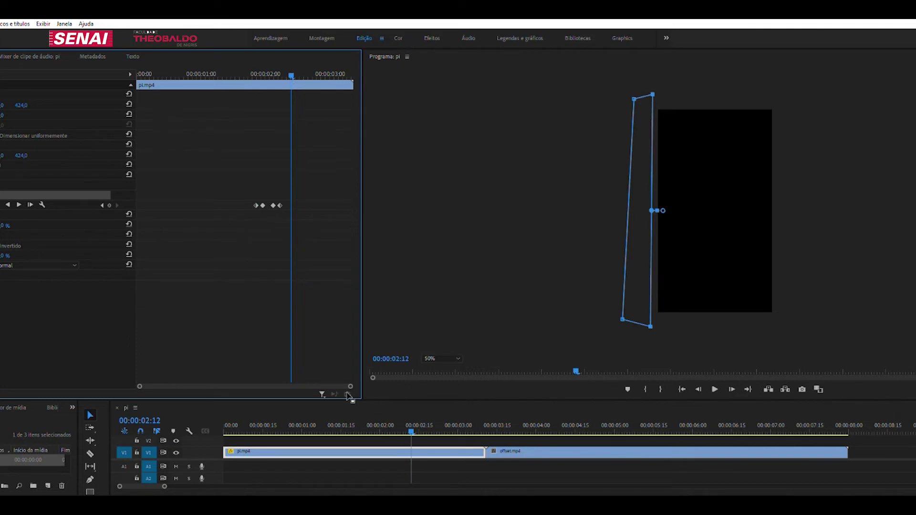
Move pi.mp4 from V1 up to track V2.
{"action": "left_click", "coordinate": [372, 455]}
{"action": "left_click", "coordinate": [377, 449]}
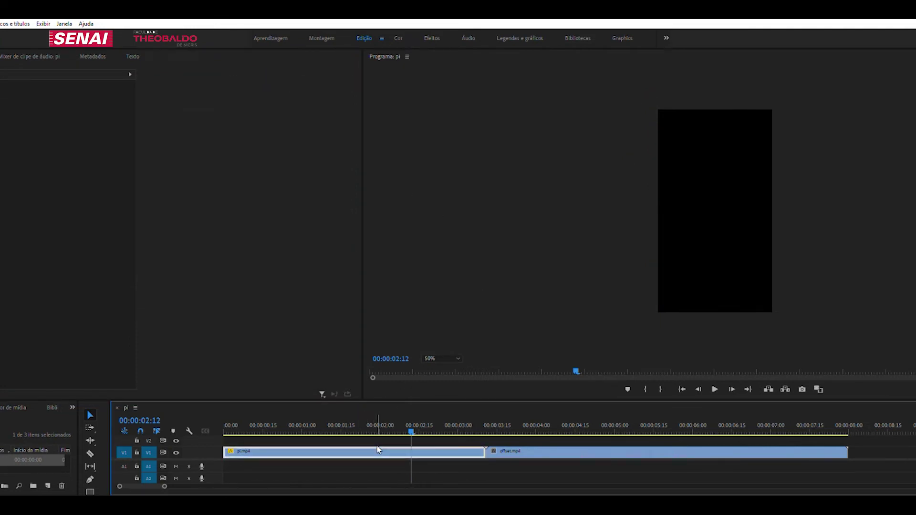
{"action": "left_click_drag", "start_coordinate": [377, 448], "coordinate": [380, 439]}
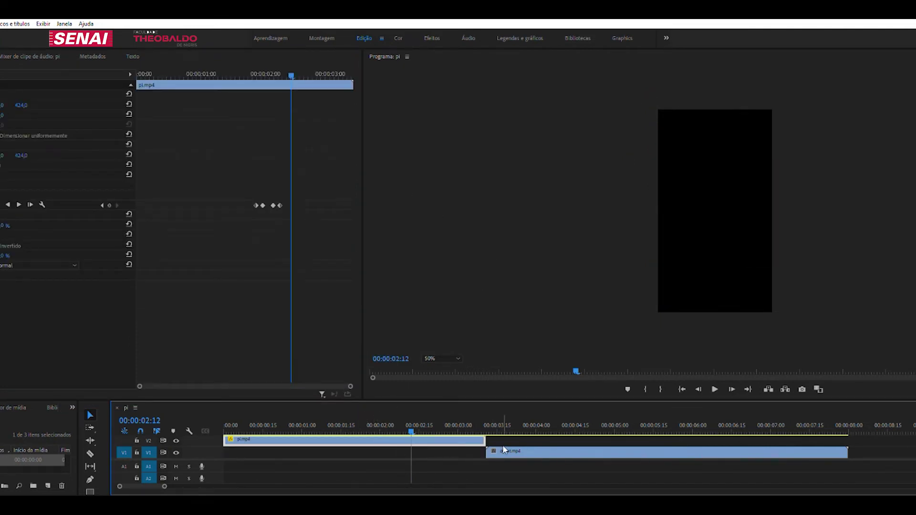
Trim offset.mp4's in-point and slide it left on V1 to start near 2:00.
{"action": "left_click_drag", "start_coordinate": [488, 421], "coordinate": [616, 426]}
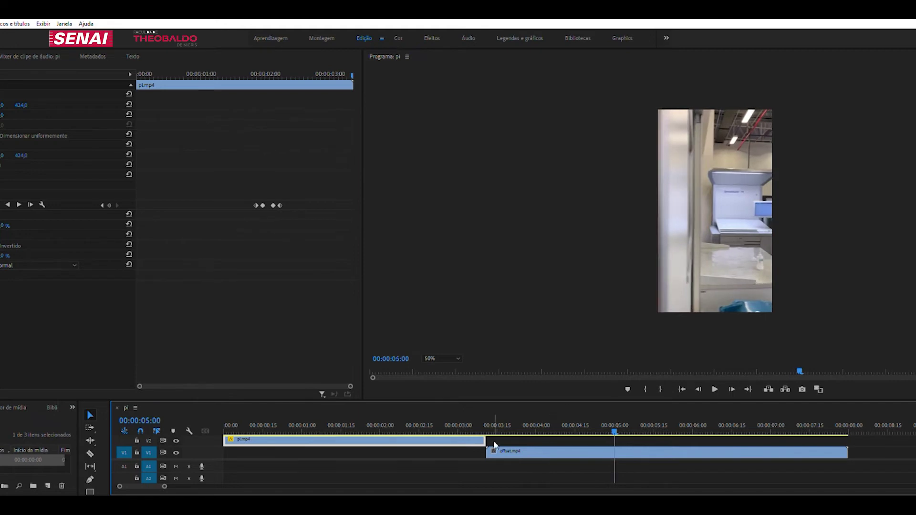
{"action": "mouse_move", "coordinate": [499, 447]}
{"action": "left_mouse_down"}
{"action": "mouse_move", "coordinate": [630, 451]}
{"action": "mouse_move", "coordinate": [537, 452]}
{"action": "left_mouse_up"}
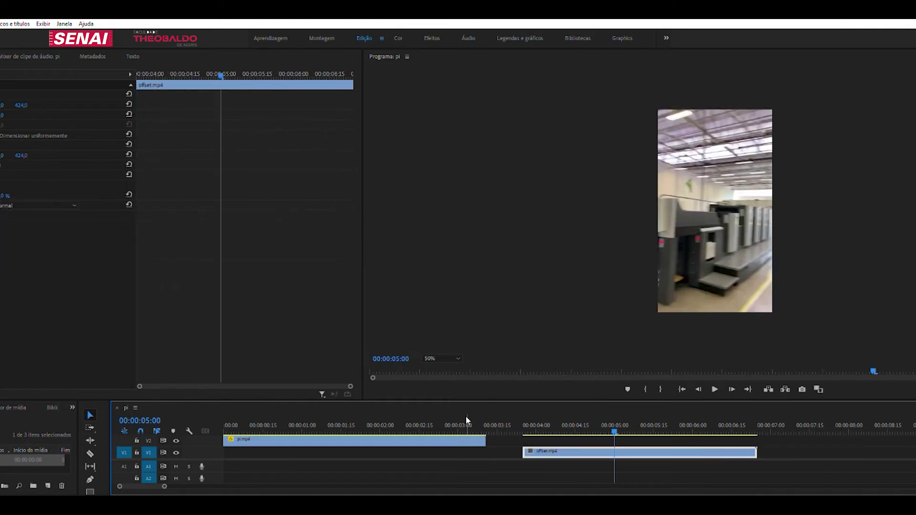
{"action": "mouse_move", "coordinate": [467, 420]}
{"action": "left_mouse_down"}
{"action": "mouse_move", "coordinate": [388, 416]}
{"action": "mouse_move", "coordinate": [397, 416]}
{"action": "left_mouse_up"}
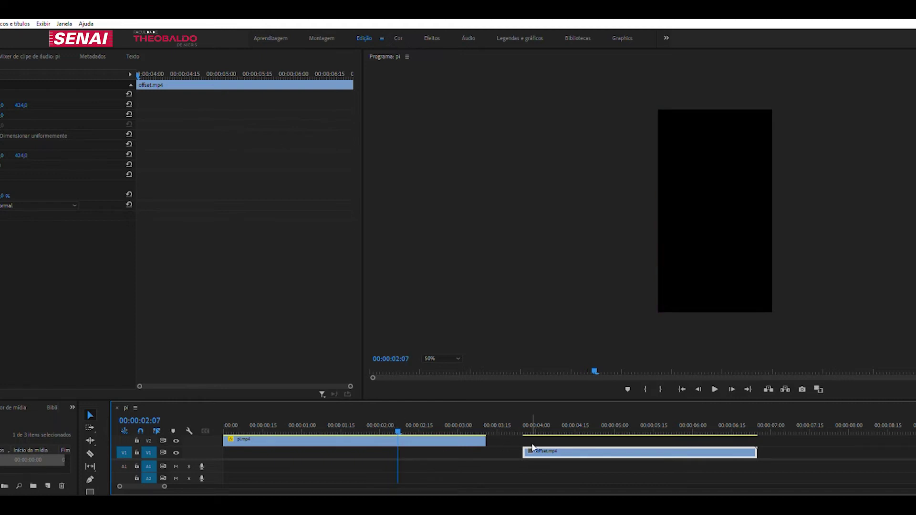
{"action": "mouse_move", "coordinate": [533, 447]}
{"action": "left_mouse_down"}
{"action": "mouse_move", "coordinate": [410, 448]}
{"action": "mouse_move", "coordinate": [394, 423]}
{"action": "left_mouse_up"}
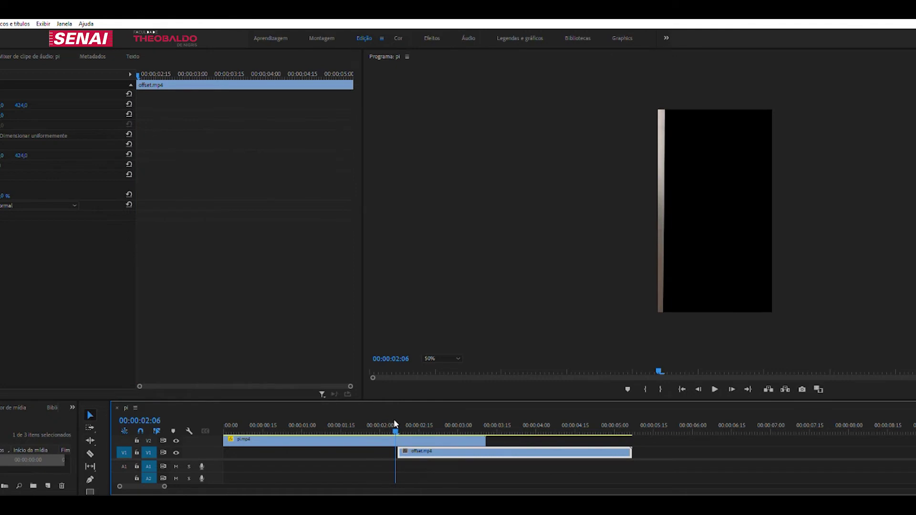
{"action": "mouse_move", "coordinate": [394, 423]}
{"action": "left_mouse_down"}
{"action": "mouse_move", "coordinate": [373, 430]}
{"action": "mouse_move", "coordinate": [400, 451]}
{"action": "mouse_move", "coordinate": [389, 451]}
{"action": "mouse_move", "coordinate": [379, 425]}
{"action": "mouse_move", "coordinate": [417, 429]}
{"action": "mouse_move", "coordinate": [351, 451]}
{"action": "left_mouse_up"}
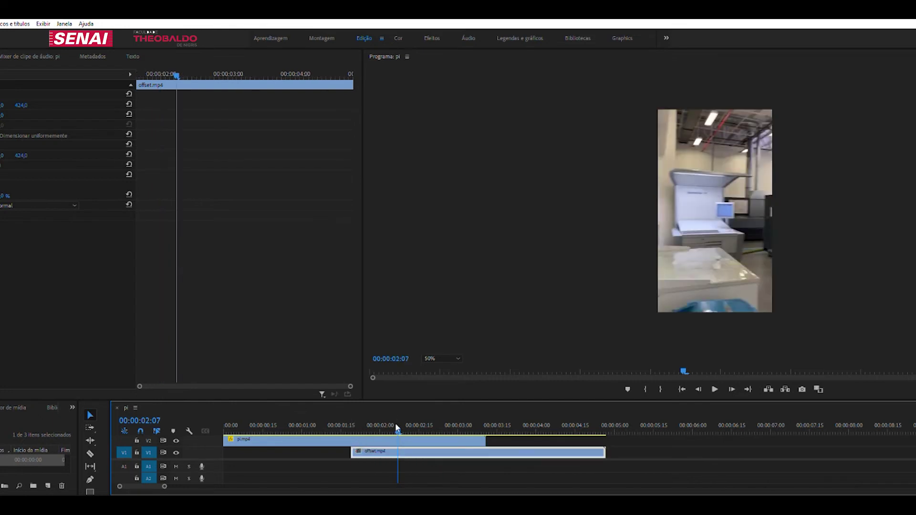
{"action": "mouse_move", "coordinate": [397, 427]}
{"action": "left_mouse_down"}
{"action": "mouse_move", "coordinate": [386, 429]}
{"action": "mouse_move", "coordinate": [415, 450]}
{"action": "mouse_move", "coordinate": [441, 447]}
{"action": "left_mouse_up"}
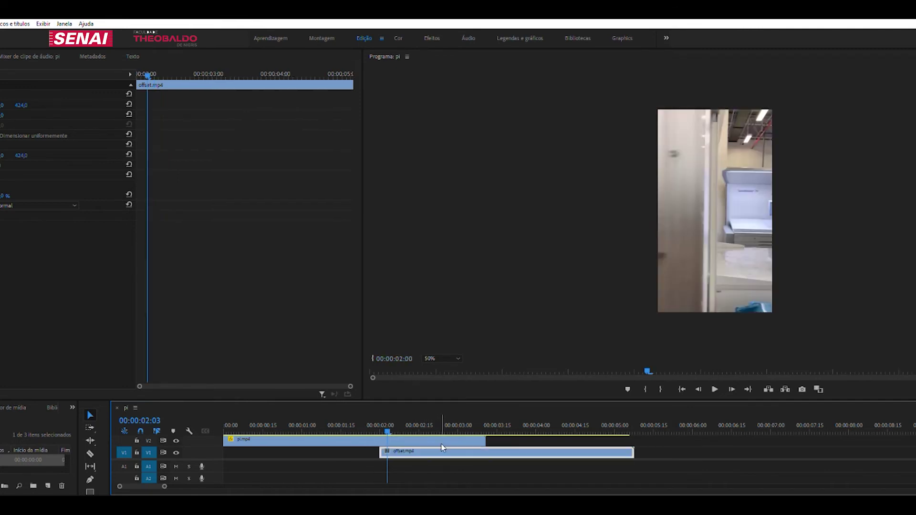
Nudge offset.mp4 slightly earlier to the playhead and play the door-fold transition.
{"action": "left_click_drag", "start_coordinate": [387, 426], "coordinate": [374, 427]}
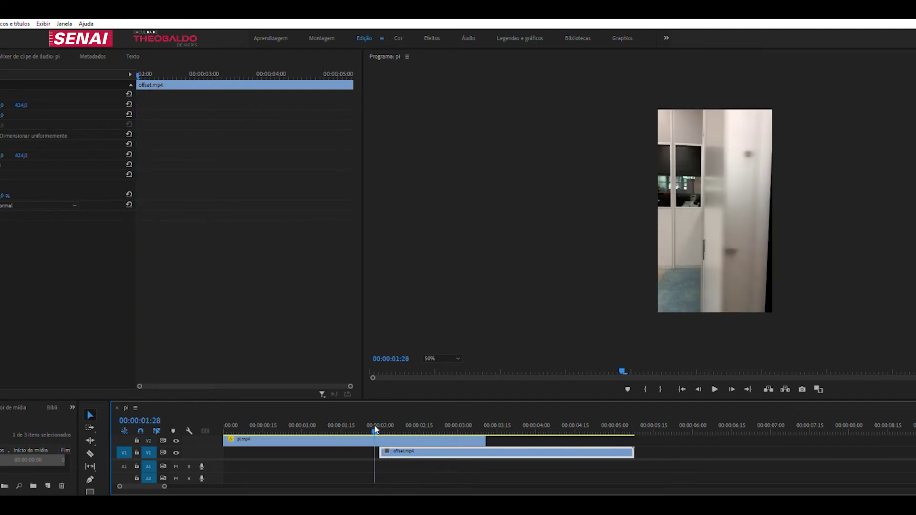
{"action": "mouse_move", "coordinate": [394, 452]}
{"action": "left_mouse_down"}
{"action": "mouse_move", "coordinate": [367, 426]}
{"action": "mouse_move", "coordinate": [413, 429]}
{"action": "mouse_move", "coordinate": [307, 431]}
{"action": "left_mouse_up"}
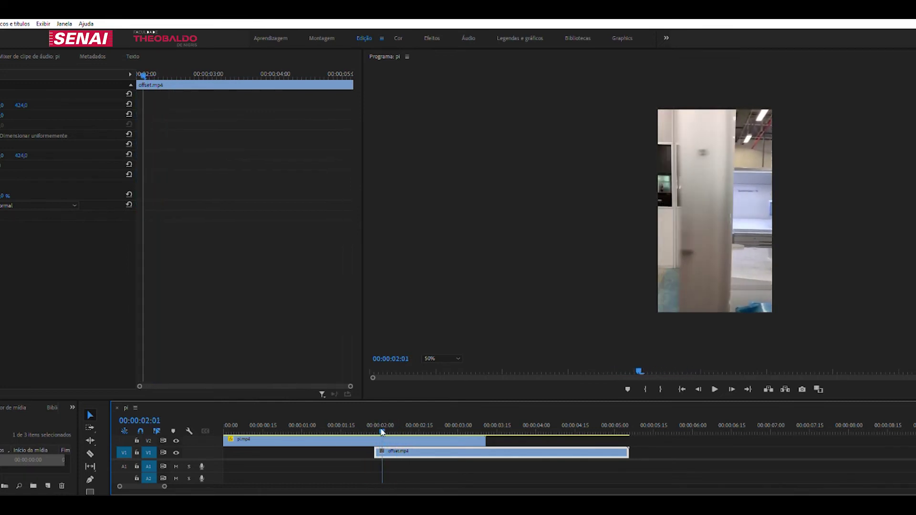
{"action": "key", "text": "space"}
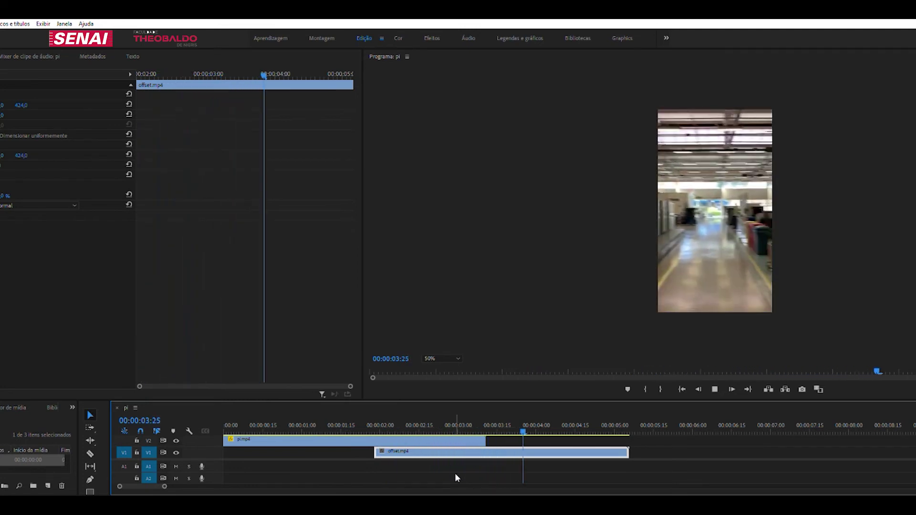
{"action": "key", "text": "space"}
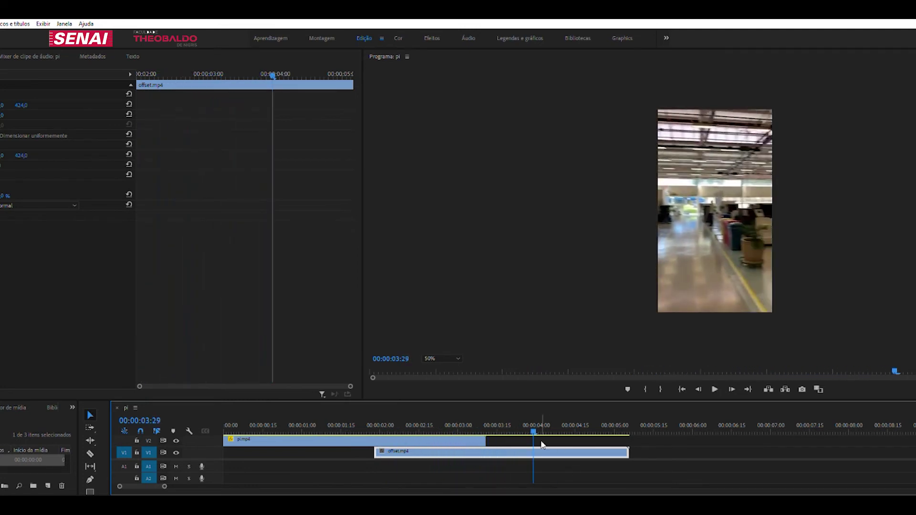
Replay the sequence from before the transition, then deselect offset.mp4.
{"action": "left_click_drag", "start_coordinate": [535, 431], "coordinate": [338, 434]}
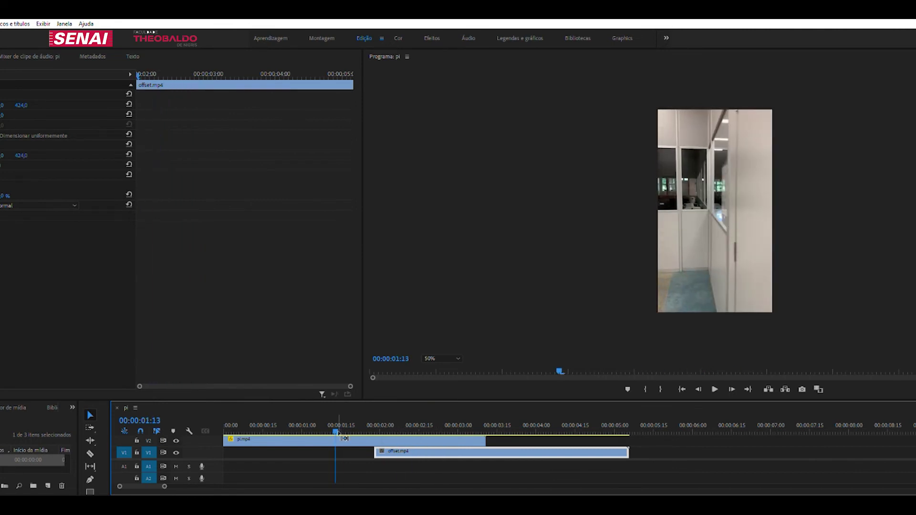
{"action": "key", "text": "space"}
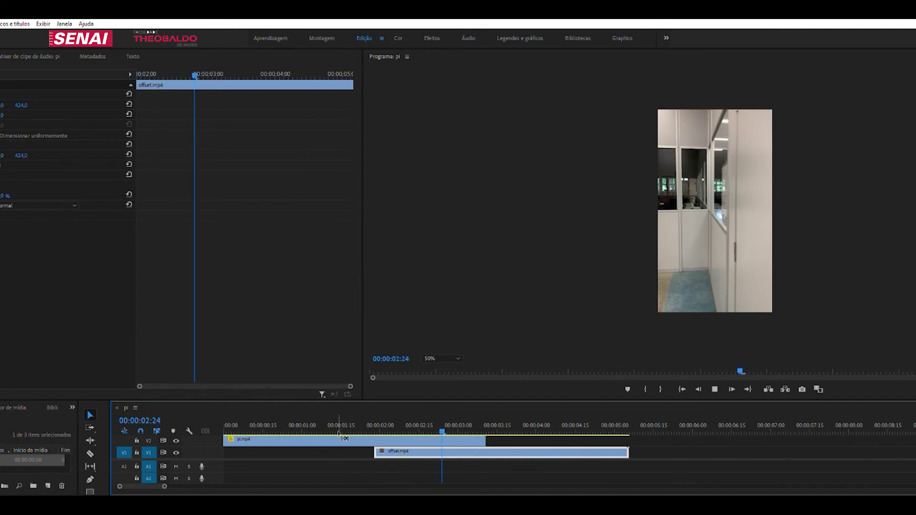
{"action": "key", "text": "space"}
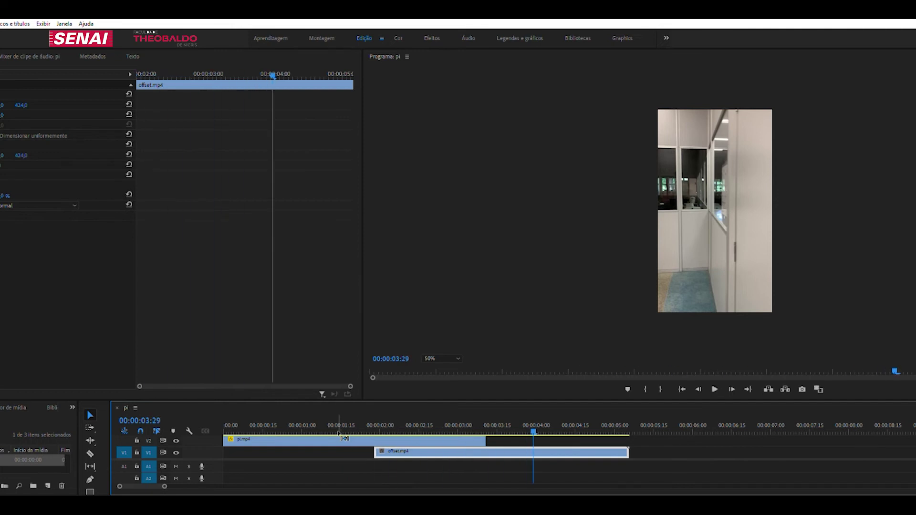
{"action": "left_click", "coordinate": [339, 435]}
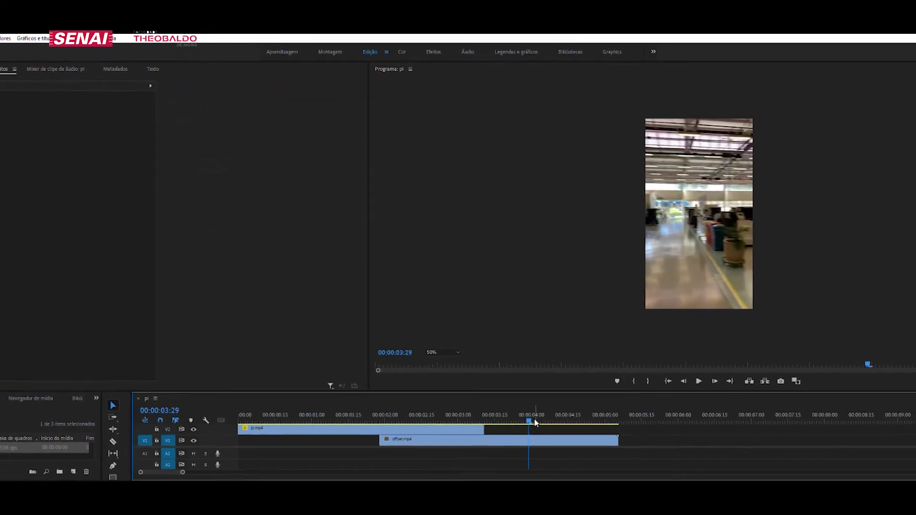
Close the pi sequence, import the patio clips, and build a new sequence from patio wc.mp4.
{"action": "left_click", "coordinate": [203, 370]}
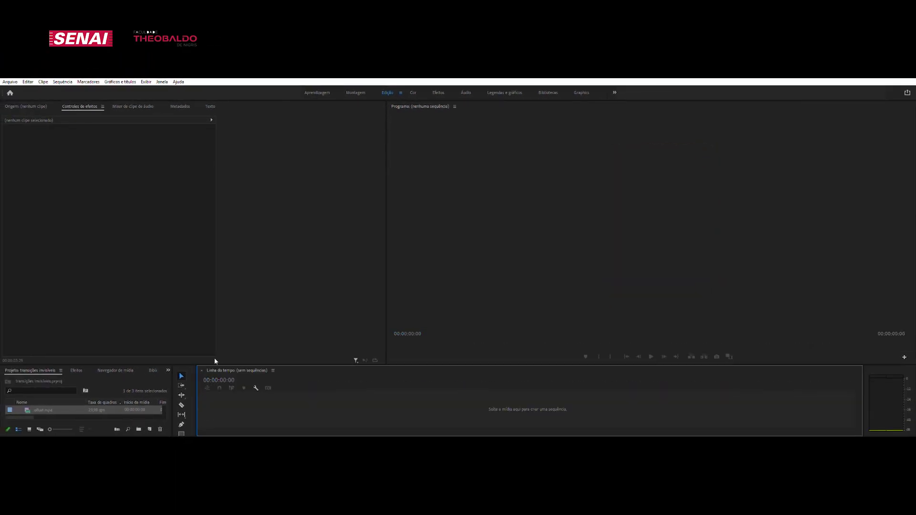
{"action": "left_click_drag", "start_coordinate": [217, 365], "coordinate": [232, 266]}
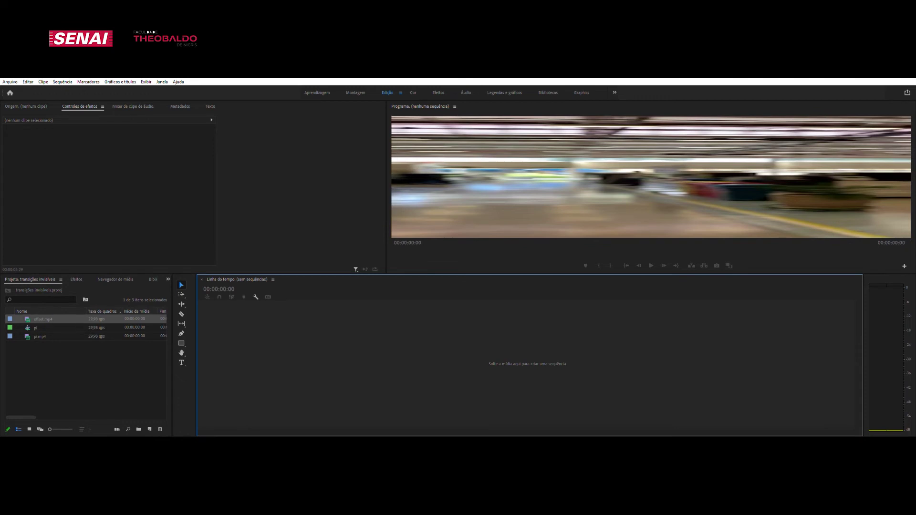
{"action": "left_click_drag", "start_coordinate": [179, 281], "coordinate": [77, 386]}
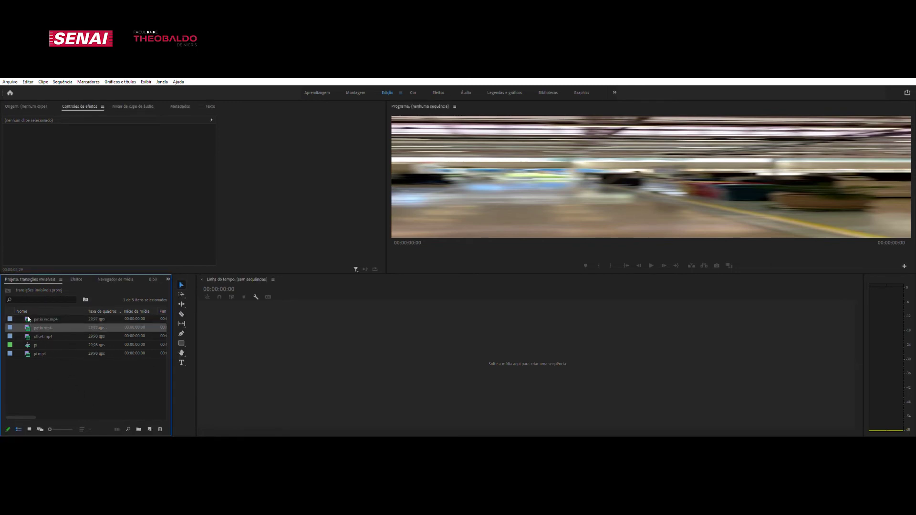
{"action": "left_click_drag", "start_coordinate": [27, 319], "coordinate": [292, 359]}
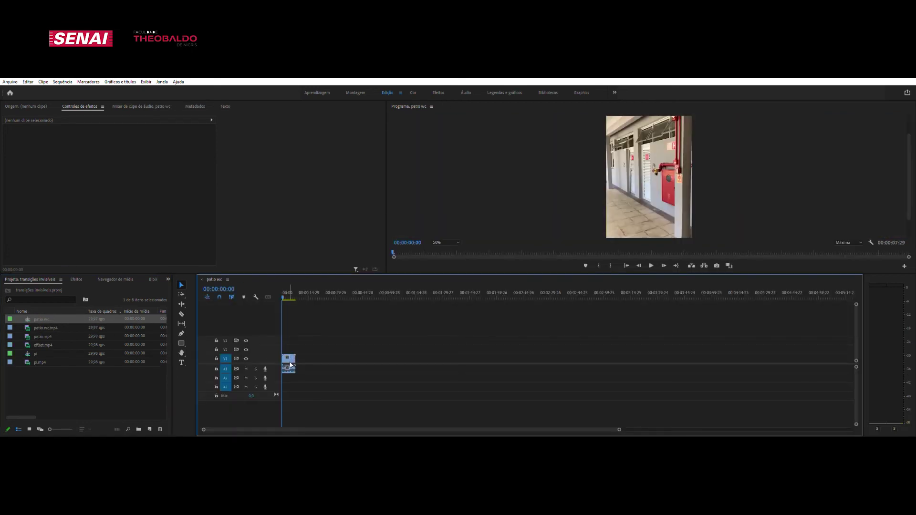
Delete the patio wc A1 audio and add a second patio wc.mp4 clip after the first on V1.
{"action": "left_click", "coordinate": [289, 365]}
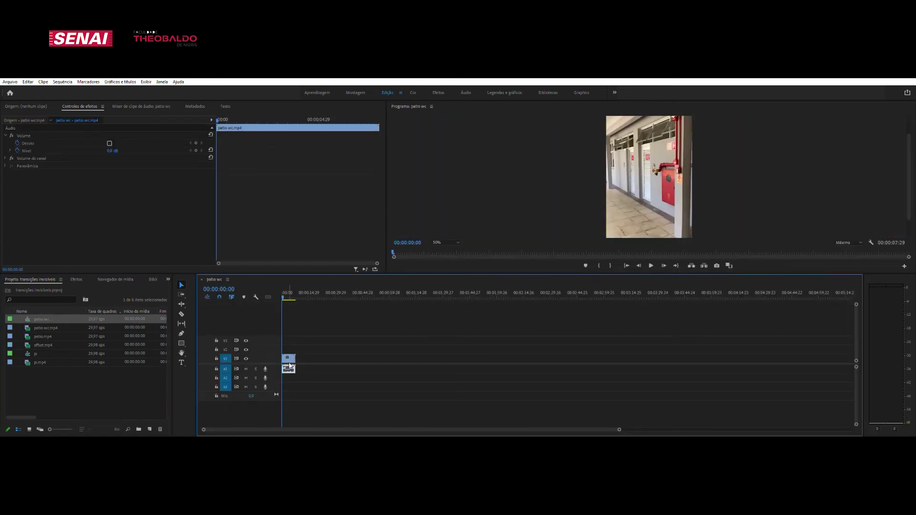
{"action": "key", "text": "Delete"}
{"action": "left_click", "coordinate": [38, 327]}
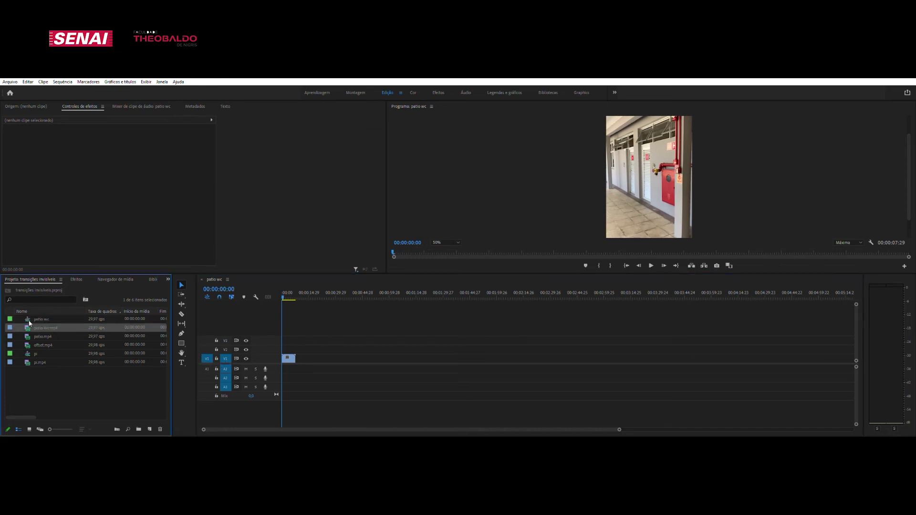
{"action": "left_click_drag", "start_coordinate": [30, 324], "coordinate": [315, 361]}
{"action": "left_click_drag", "start_coordinate": [616, 429], "coordinate": [285, 429]}
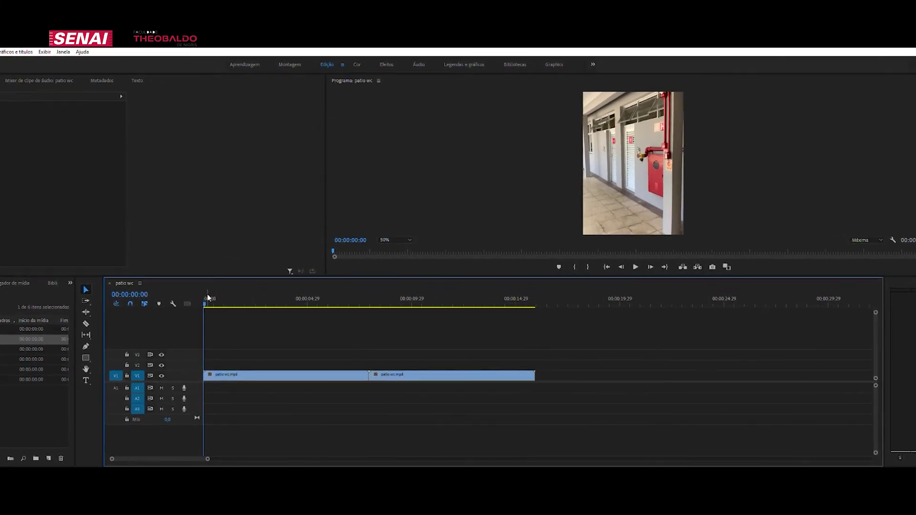
{"action": "left_click_drag", "start_coordinate": [231, 291], "coordinate": [350, 307]}
{"action": "mouse_move", "coordinate": [225, 326]}
{"action": "left_mouse_down"}
{"action": "mouse_move", "coordinate": [261, 330]}
{"action": "mouse_move", "coordinate": [259, 346]}
{"action": "left_mouse_up"}
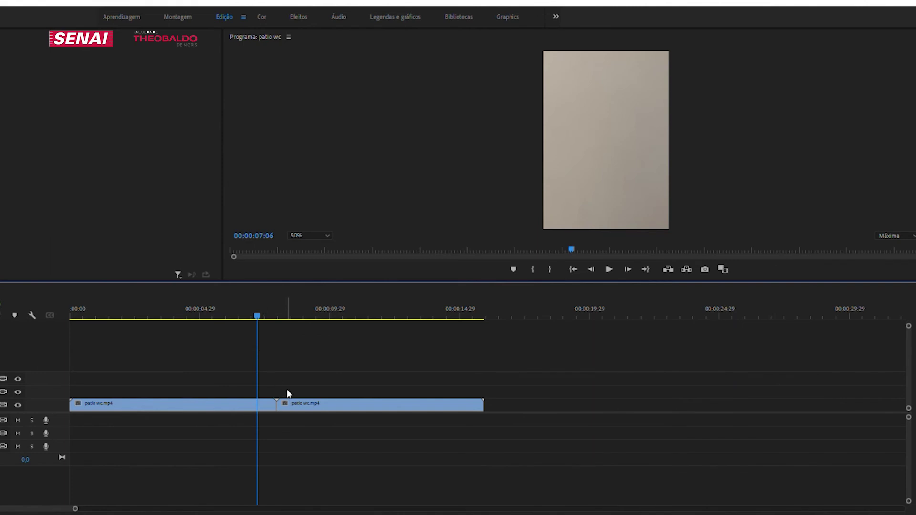
Move the first patio wc.mp4 clip up to V2 and trim its end to the playhead near 7 seconds.
{"action": "left_click", "coordinate": [294, 404]}
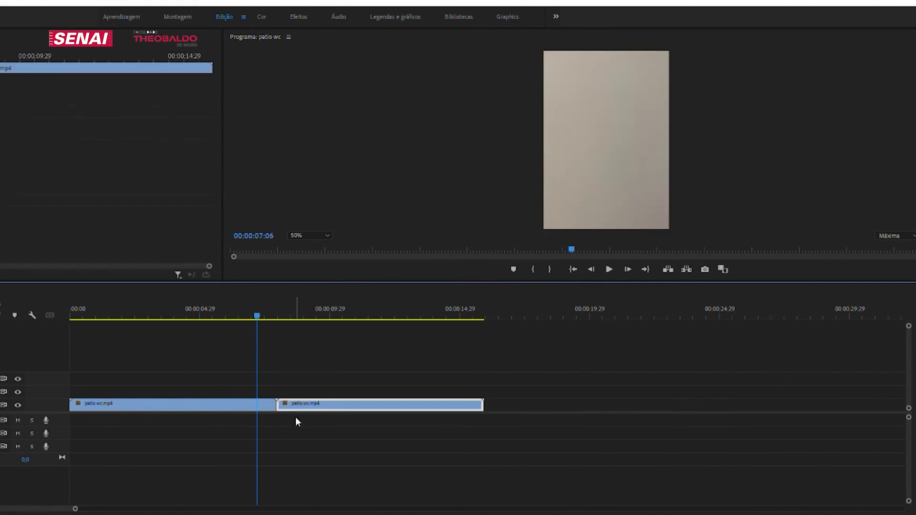
{"action": "mouse_move", "coordinate": [235, 398]}
{"action": "left_mouse_down"}
{"action": "mouse_move", "coordinate": [236, 386]}
{"action": "mouse_move", "coordinate": [268, 384]}
{"action": "mouse_move", "coordinate": [256, 387]}
{"action": "left_mouse_up"}
{"action": "left_click", "coordinate": [262, 305]}
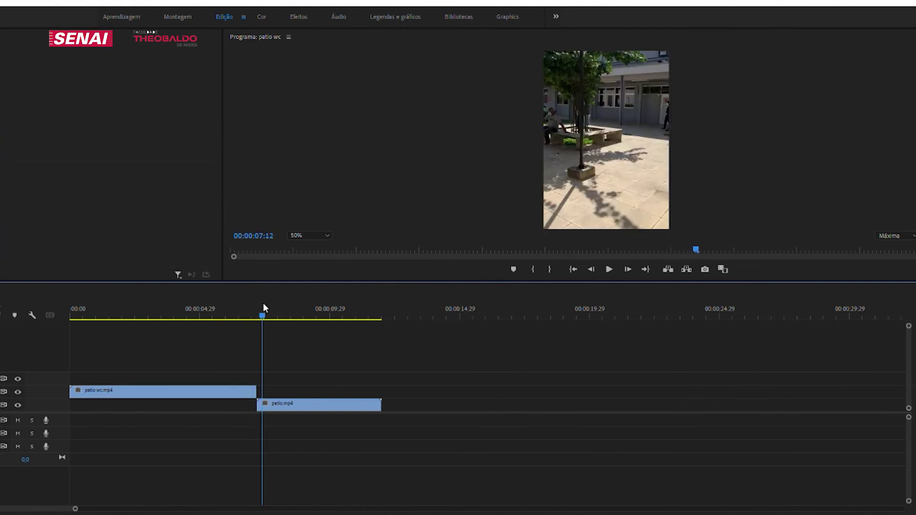
{"action": "mouse_move", "coordinate": [262, 305]}
{"action": "left_mouse_down"}
{"action": "mouse_move", "coordinate": [255, 306]}
{"action": "mouse_move", "coordinate": [307, 317]}
{"action": "left_mouse_up"}
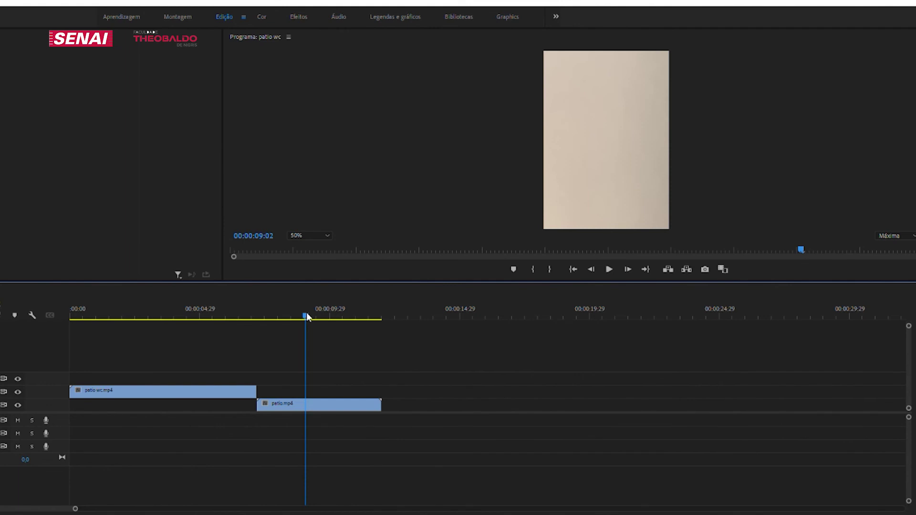
Trim patio.mp4's start to the playhead and snap it on V1 to patio wc.mp4's end.
{"action": "left_click_drag", "start_coordinate": [258, 404], "coordinate": [305, 404]}
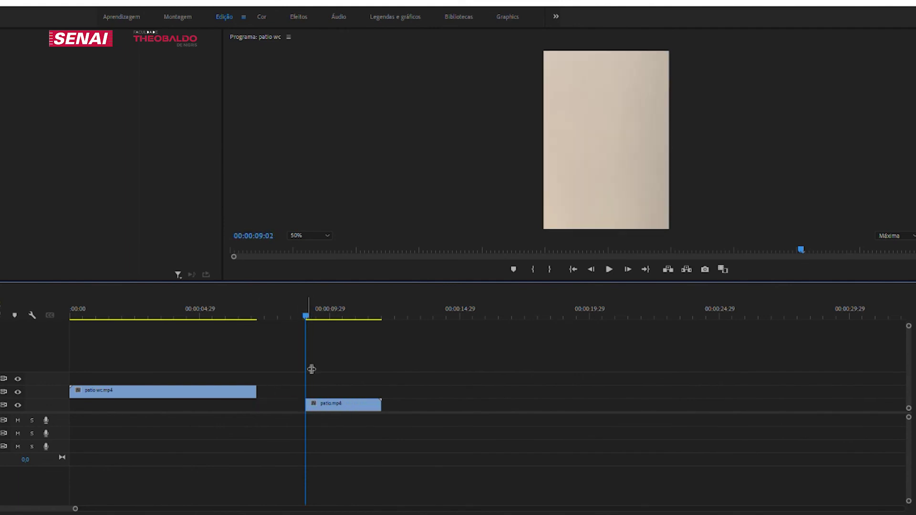
{"action": "mouse_move", "coordinate": [306, 316]}
{"action": "left_mouse_down"}
{"action": "mouse_move", "coordinate": [249, 317]}
{"action": "mouse_move", "coordinate": [259, 319]}
{"action": "left_mouse_up"}
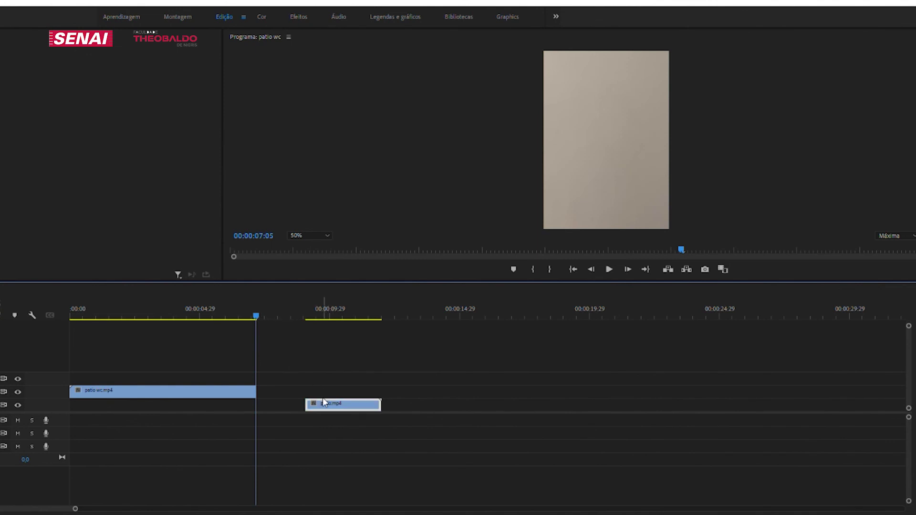
{"action": "left_click_drag", "start_coordinate": [327, 403], "coordinate": [278, 403]}
{"action": "left_click_drag", "start_coordinate": [259, 311], "coordinate": [265, 309]}
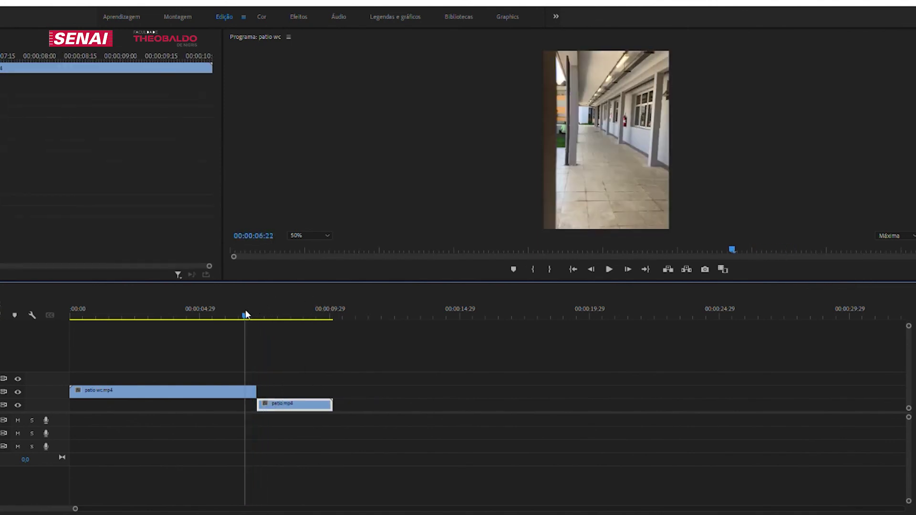
Preview the cut from patio wc.mp4 on V2 into patio.mp4 on V1, then return to the start.
{"action": "left_click_drag", "start_coordinate": [265, 309], "coordinate": [212, 317]}
{"action": "key", "text": "space"}
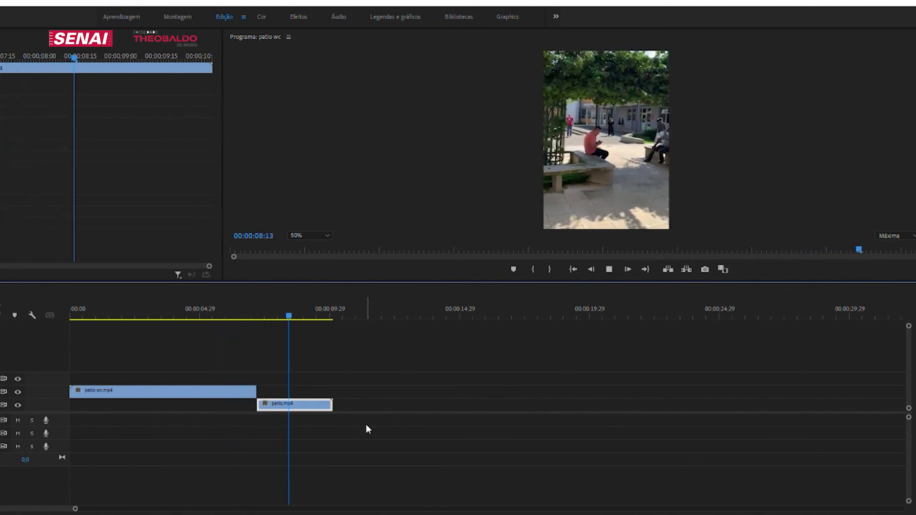
{"action": "left_click", "coordinate": [292, 303]}
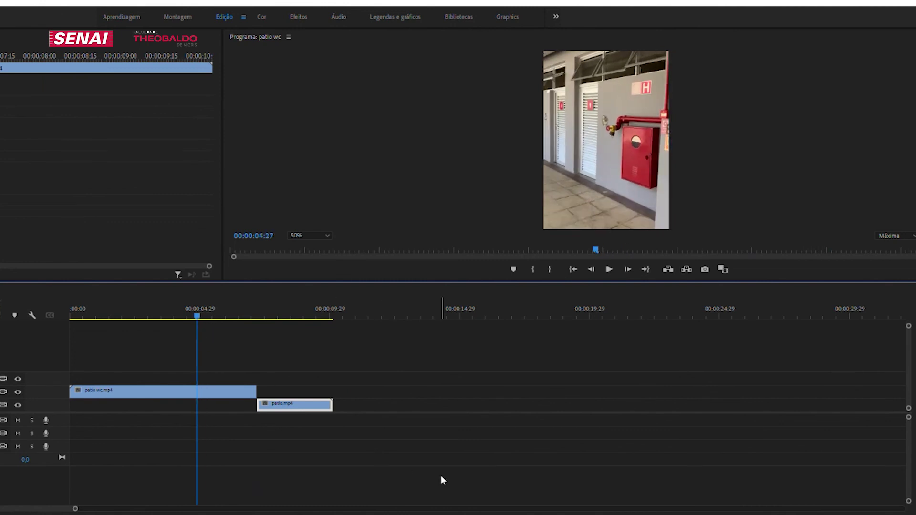
{"action": "key", "text": "space"}
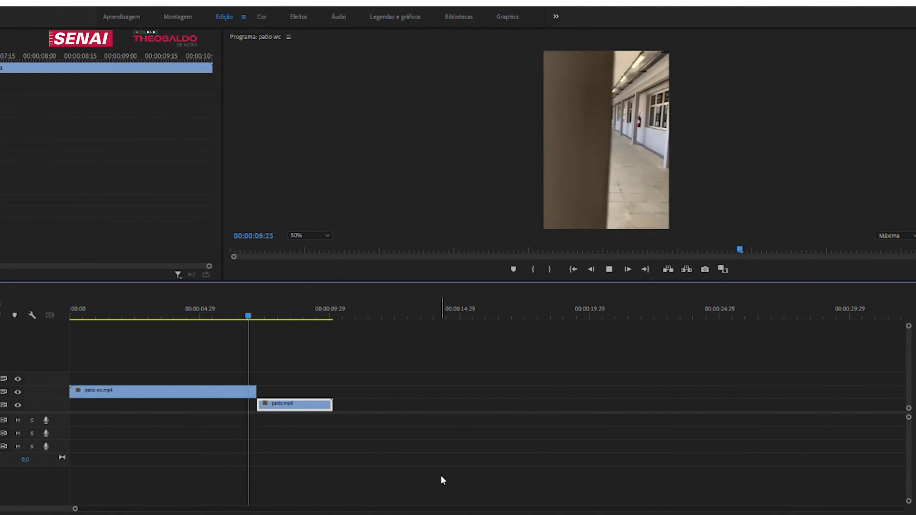
{"action": "key", "text": "space"}
{"action": "left_click_drag", "start_coordinate": [288, 313], "coordinate": [126, 328]}
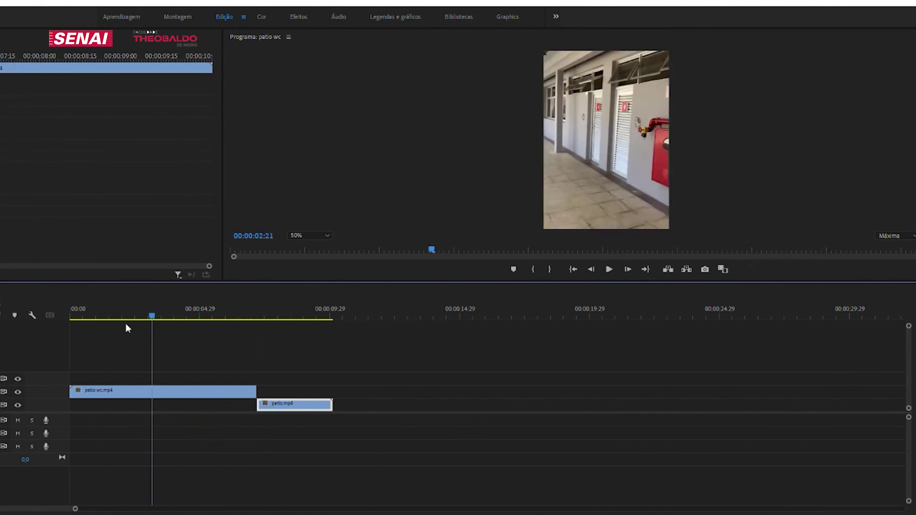
{"action": "key", "text": "Home"}
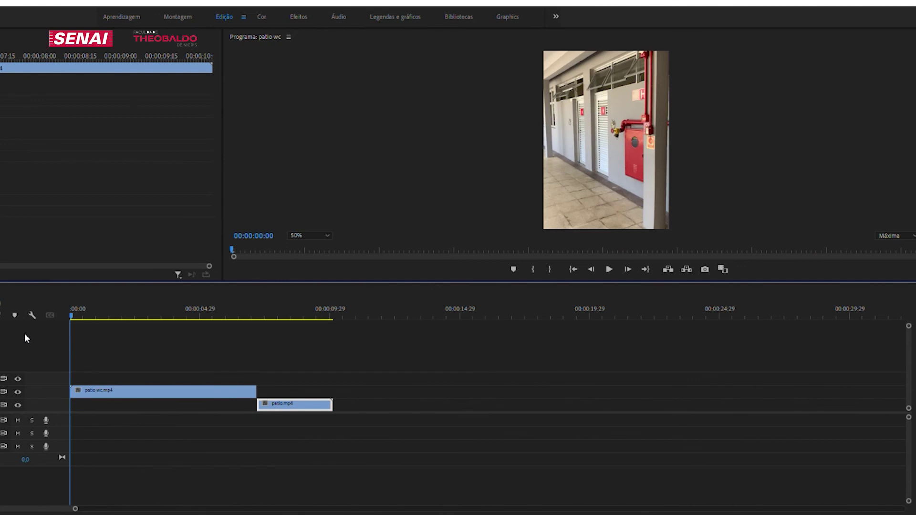